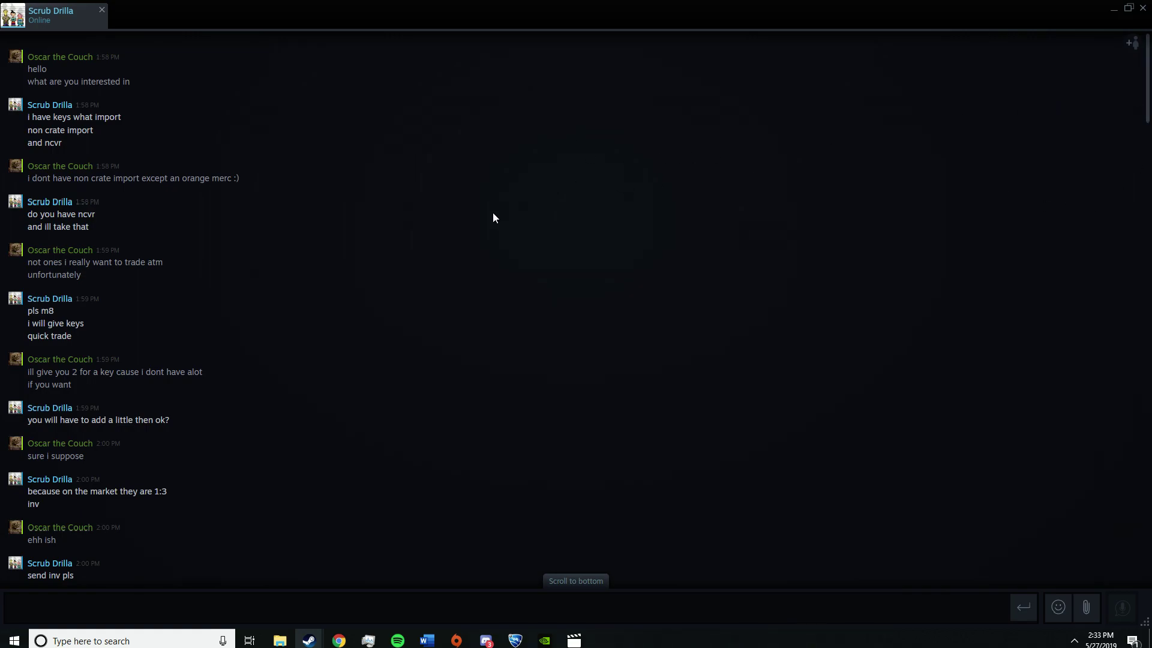
pyautogui.scroll(-1, 323, 231)
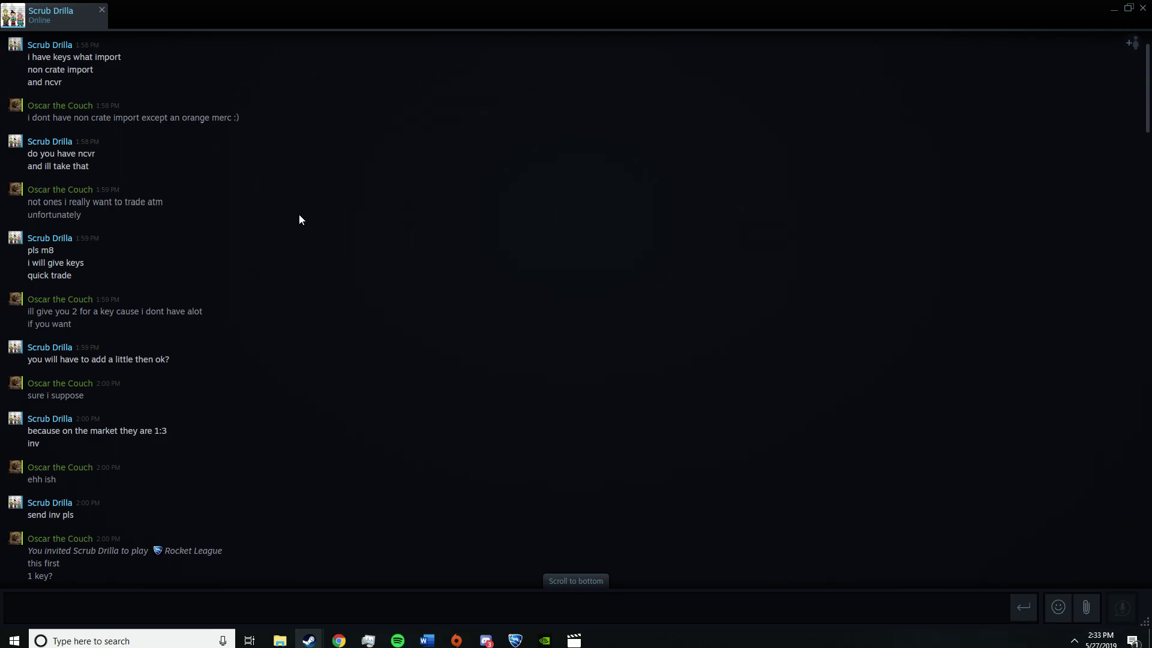
pyautogui.scroll(-2, 141, 236)
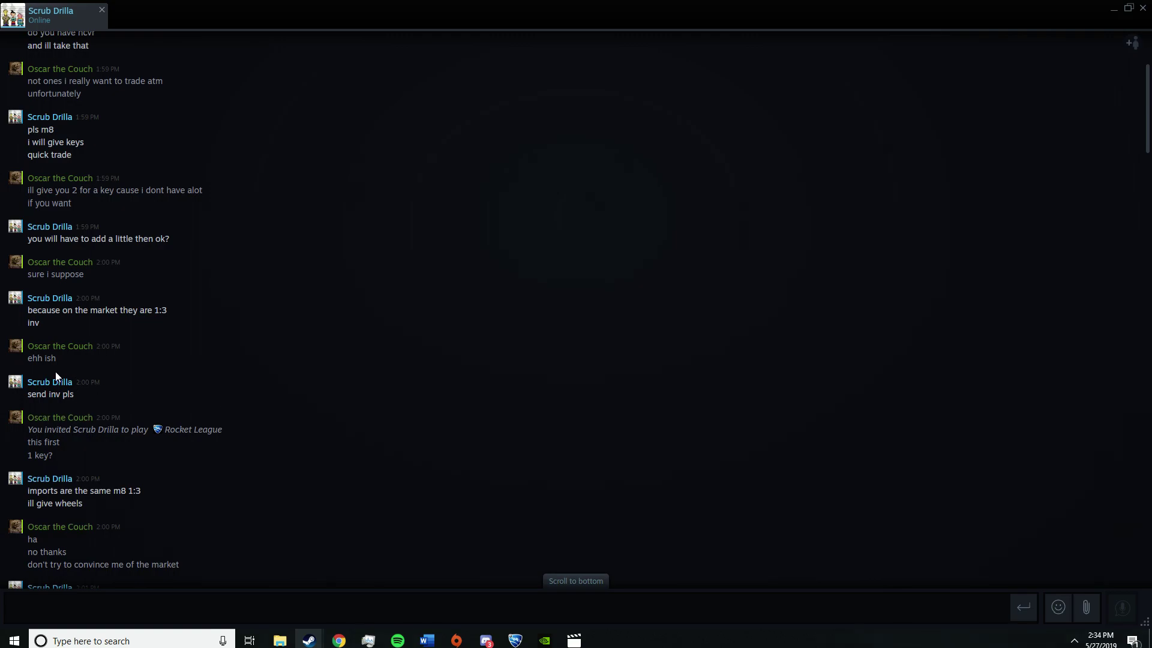
pyautogui.scroll(-2, 40, 376)
pyautogui.scroll(-2, 71, 356)
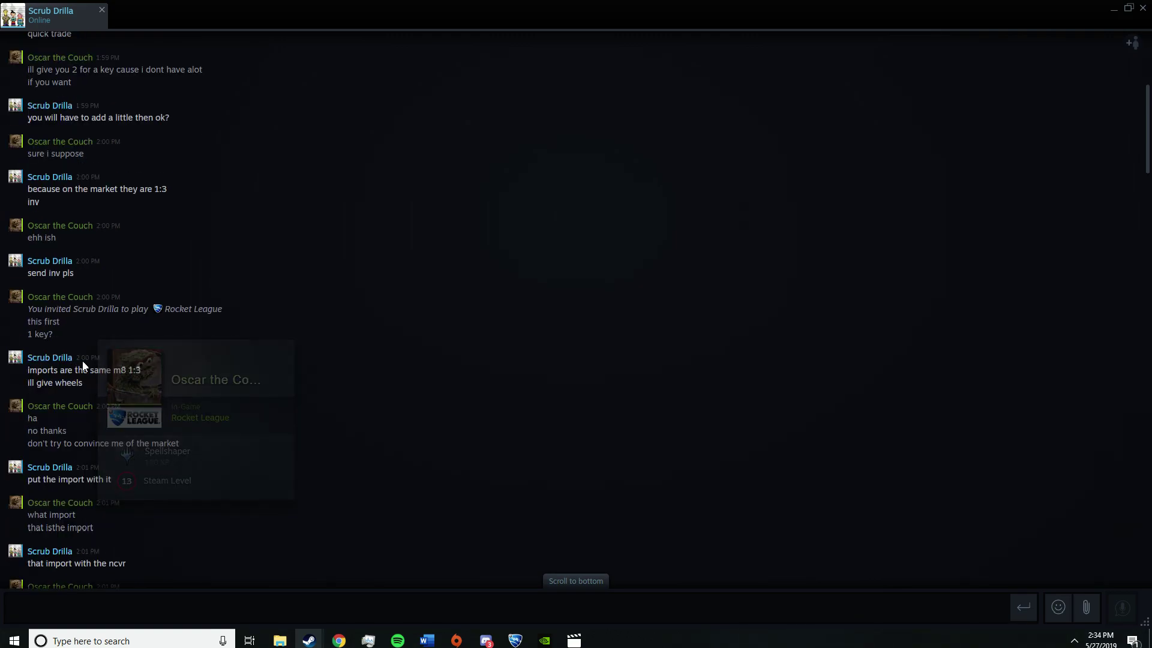
# - Highlight and clear the 'imports are the same m8 1:3', 'ha' and 'no thanks' lines
pyautogui.moveTo(26, 370); pyautogui.dragTo(141, 370)
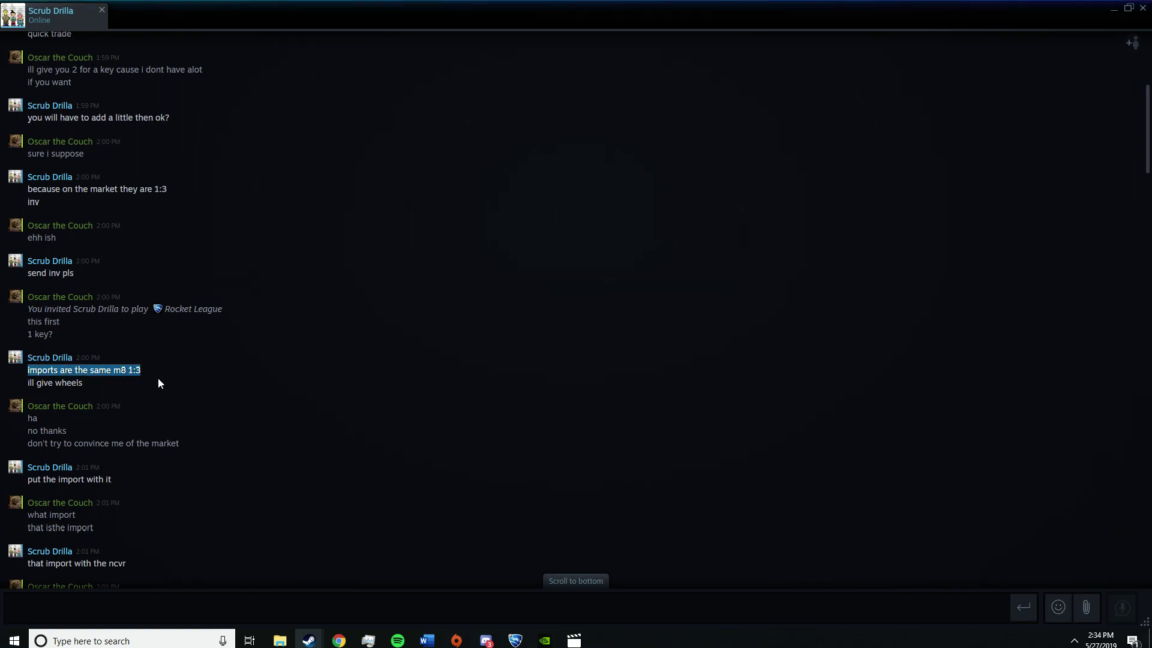
pyautogui.click(120, 378)
pyautogui.scroll(-2, 102, 382)
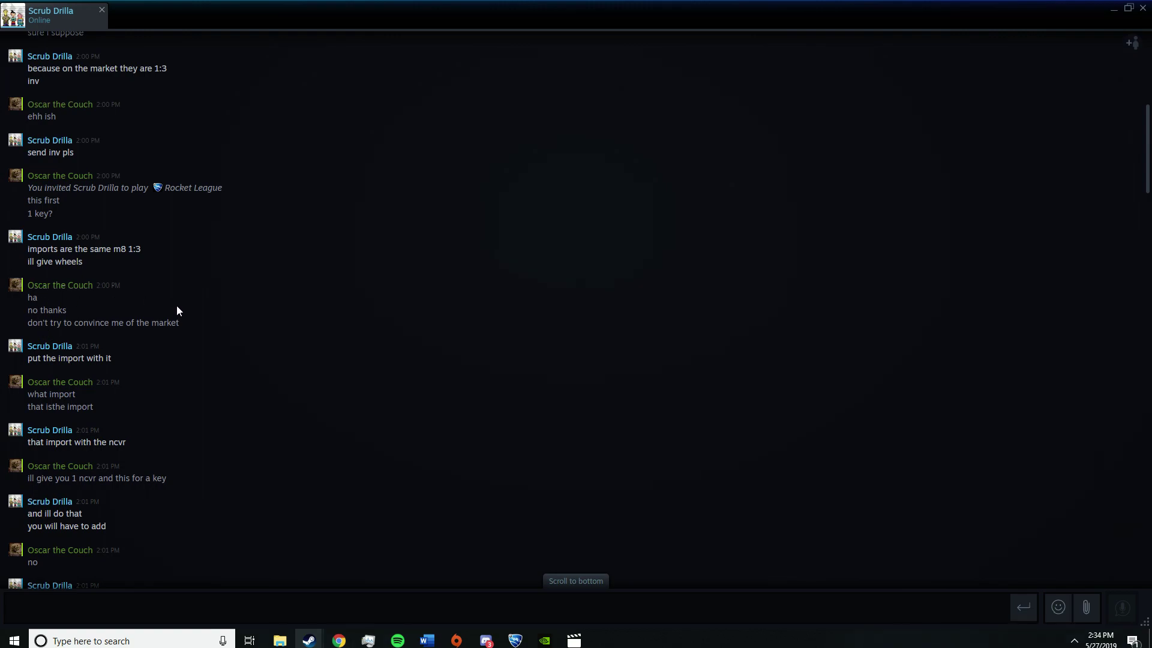
pyautogui.moveTo(26, 300); pyautogui.dragTo(67, 310)
pyautogui.click(191, 311)
pyautogui.moveTo(185, 322)
pyautogui.mouseDown()
pyautogui.moveTo(13, 326)
pyautogui.moveTo(11, 297)
pyautogui.mouseUp()
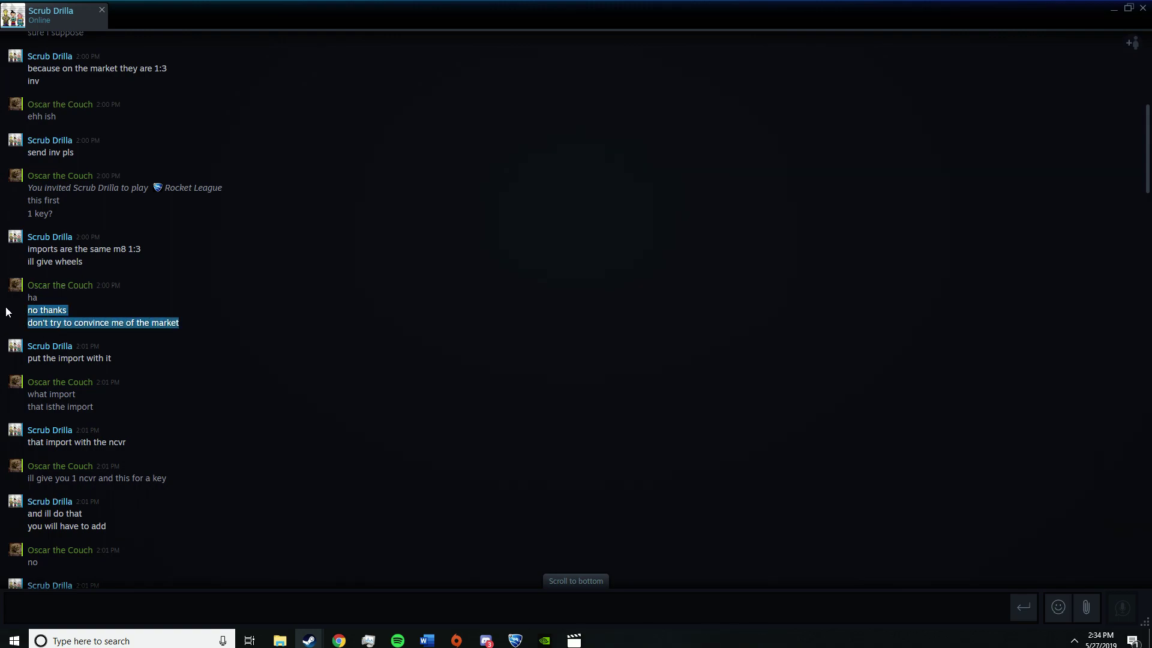
pyautogui.click(287, 316)
pyautogui.scroll(-1, 179, 343)
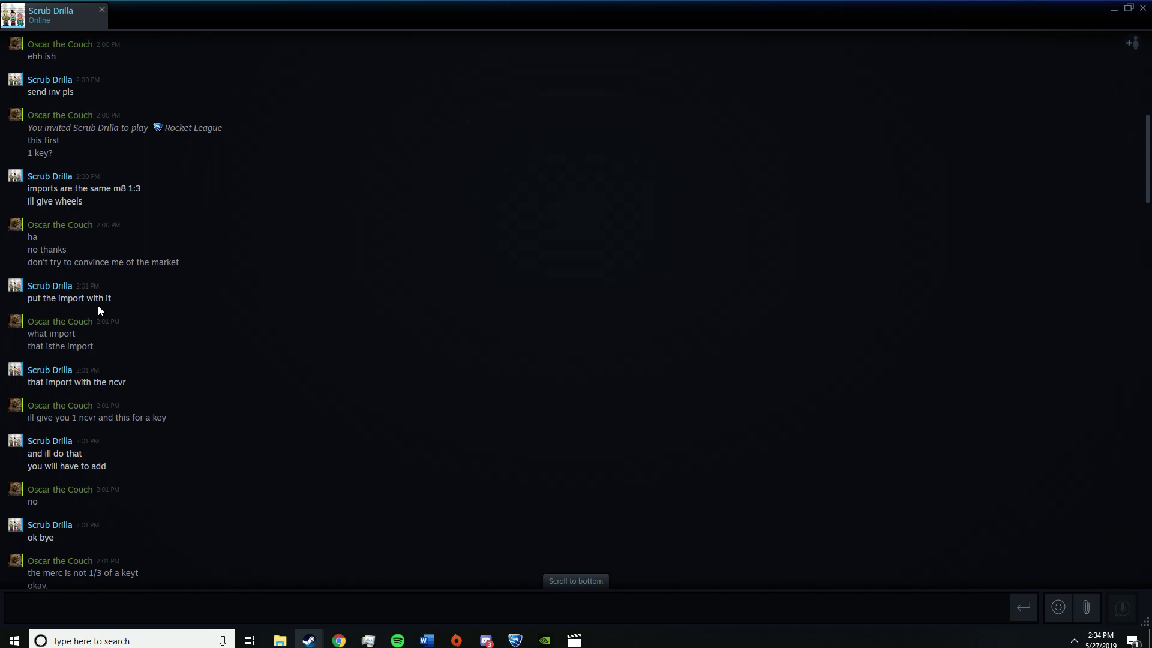
pyautogui.scroll(-1, 65, 311)
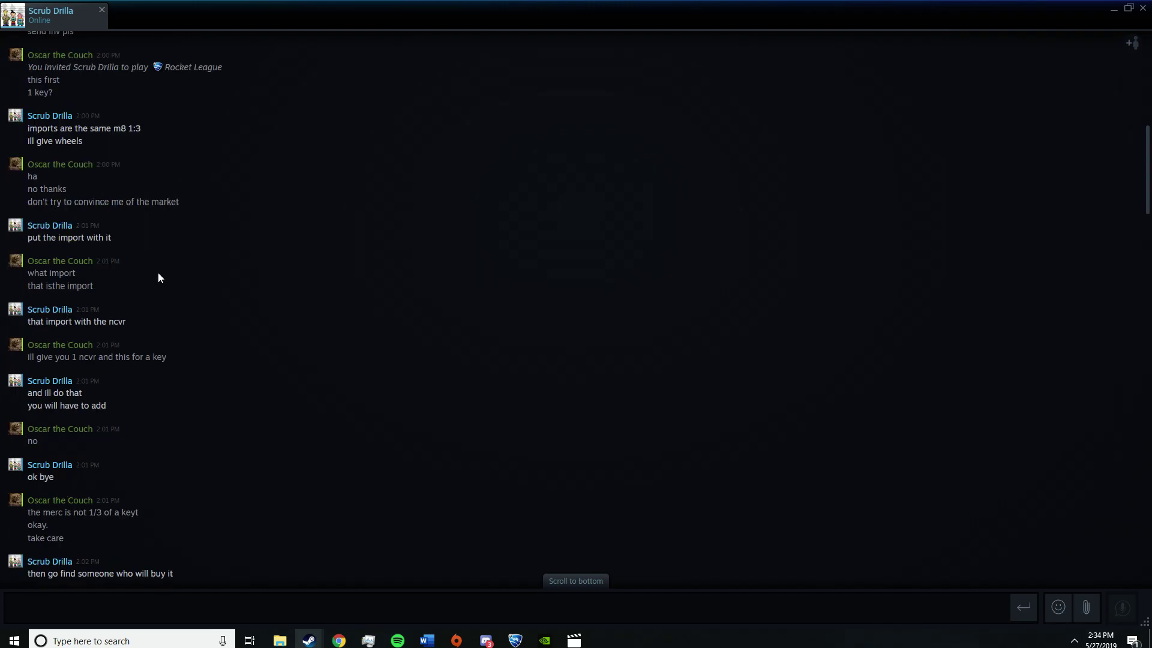
pyautogui.scroll(-1, 128, 361)
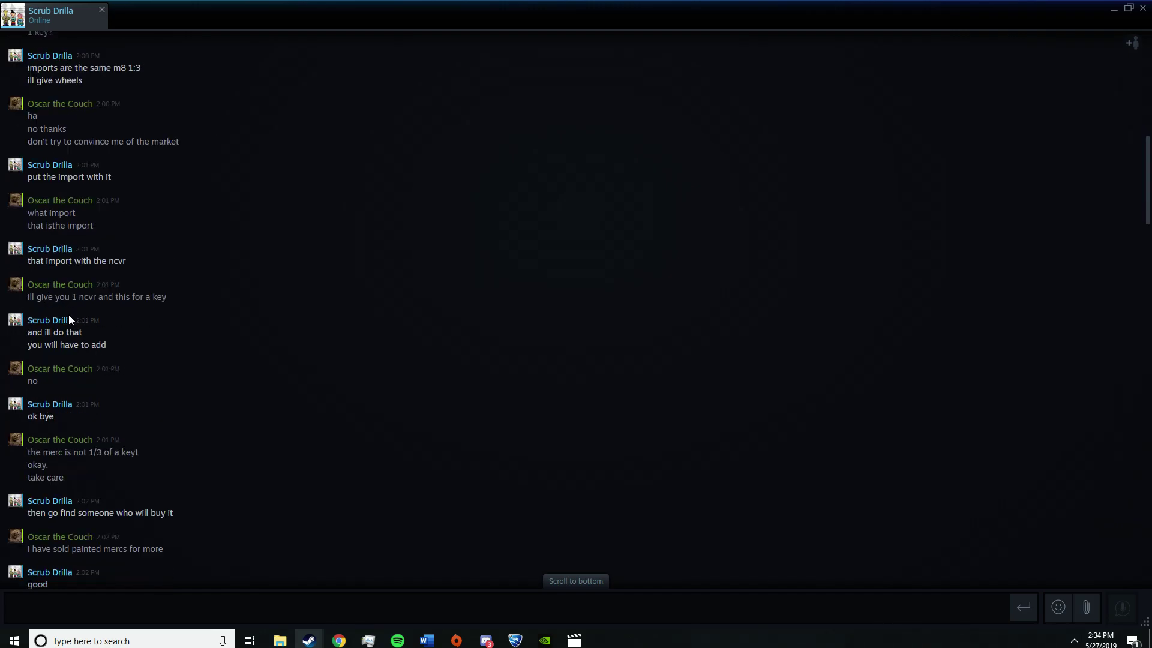
# - Highlight and clear 'ok', 'then go find someone who will buy it' and 'do it again'
pyautogui.click(72, 417)
pyautogui.scroll(-1, 147, 390)
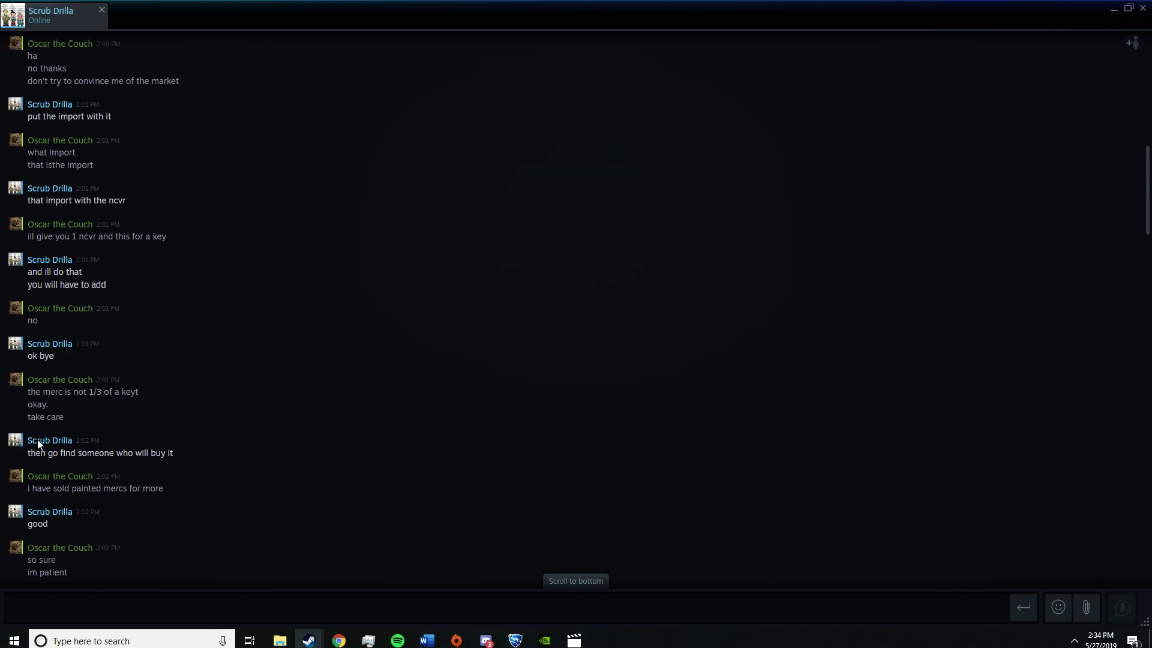
pyautogui.moveTo(23, 453); pyautogui.dragTo(196, 453)
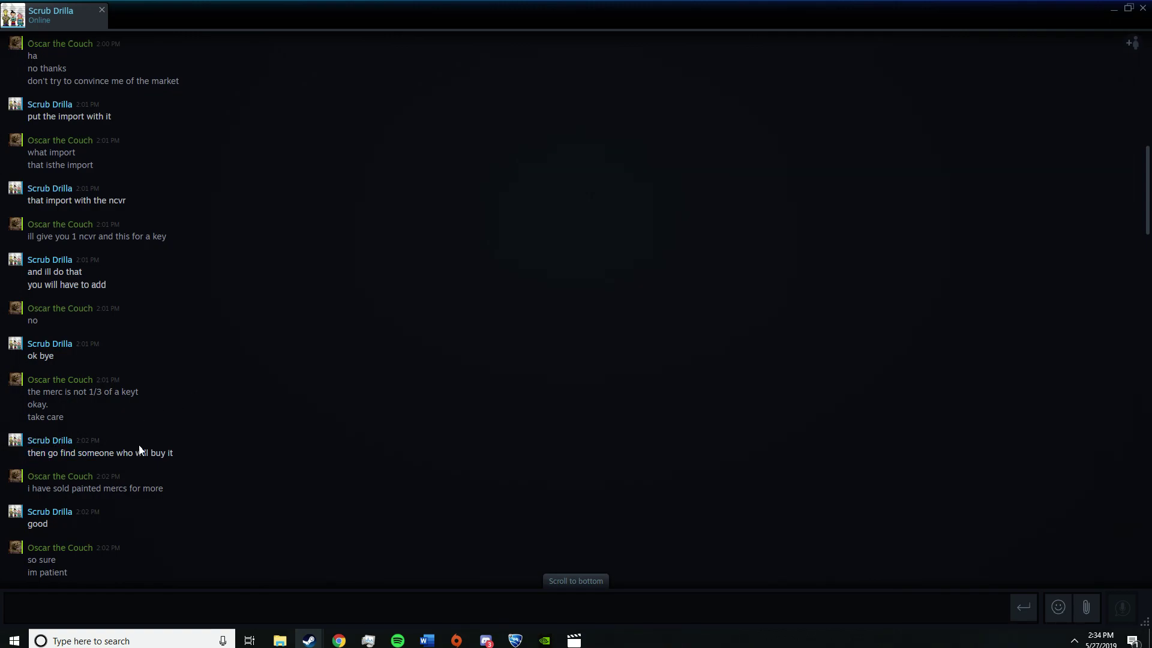
pyautogui.click(197, 449)
pyautogui.scroll(-1, 188, 459)
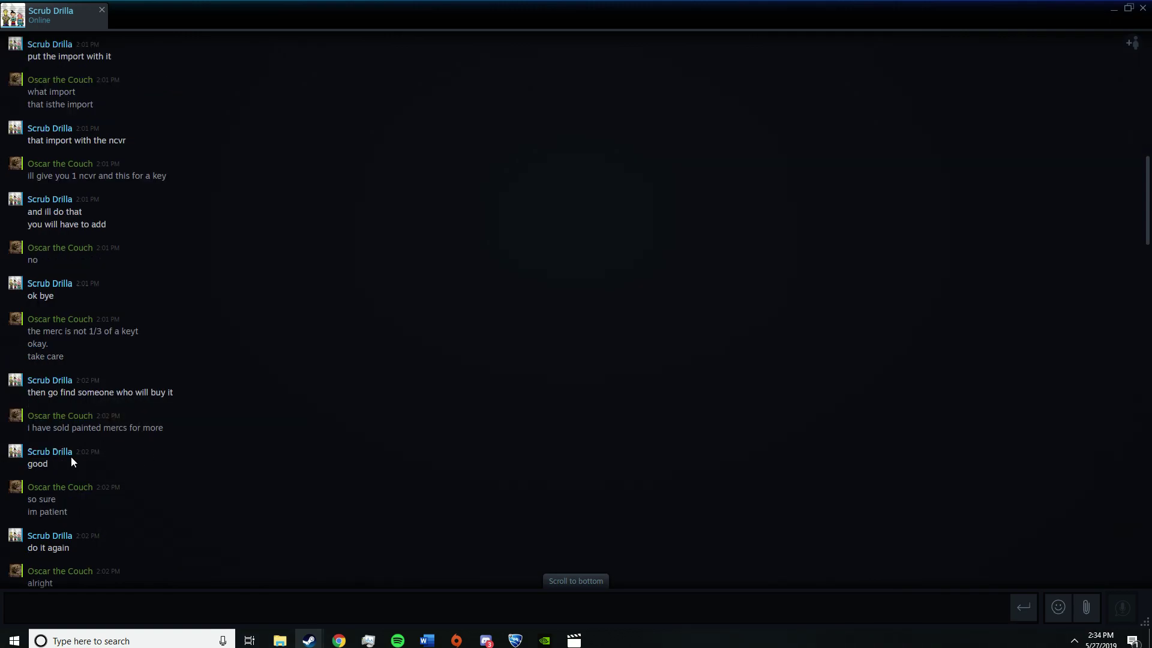
pyautogui.scroll(-2, 83, 463)
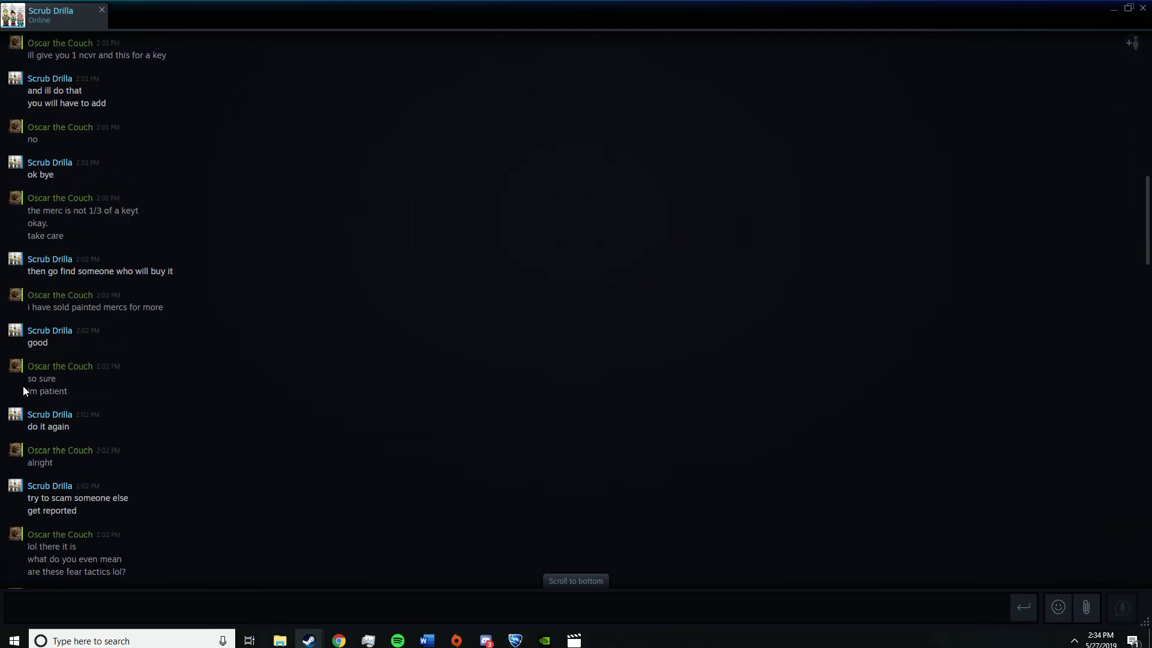
pyautogui.moveTo(25, 426); pyautogui.dragTo(85, 426)
pyautogui.click(207, 437)
pyautogui.scroll(-1, 208, 437)
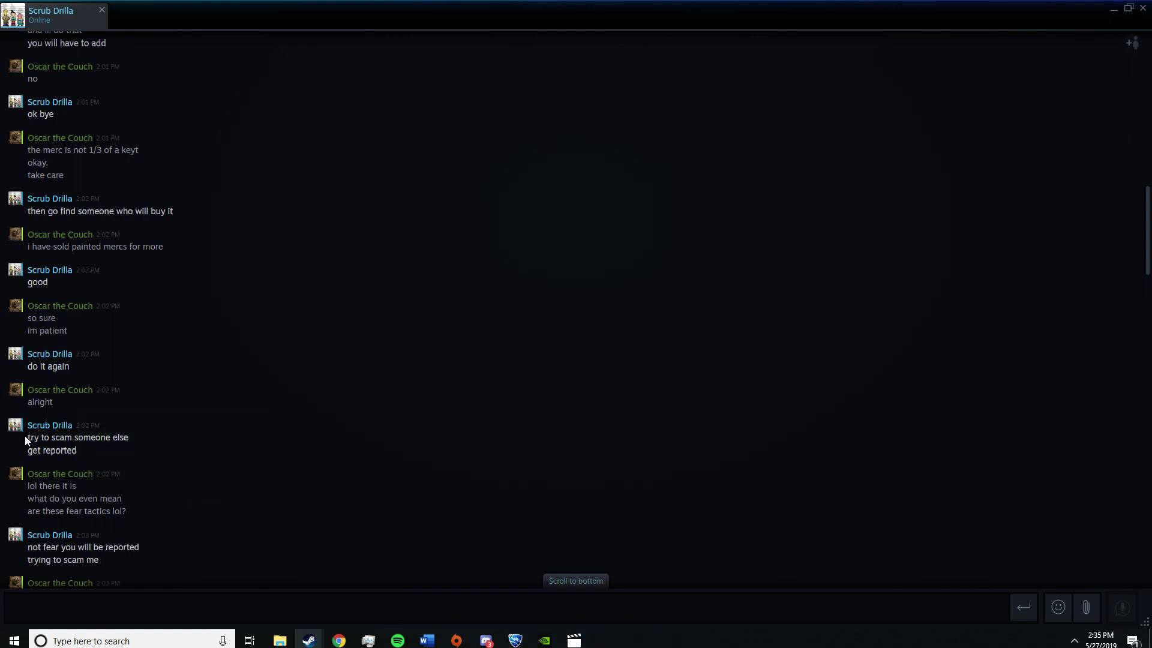
# - Highlight and clear the 'get reported', 'fear tactics' and 'trying to scam me' lines
pyautogui.moveTo(24, 435)
pyautogui.mouseDown()
pyautogui.moveTo(81, 437)
pyautogui.moveTo(66, 452)
pyautogui.mouseUp()
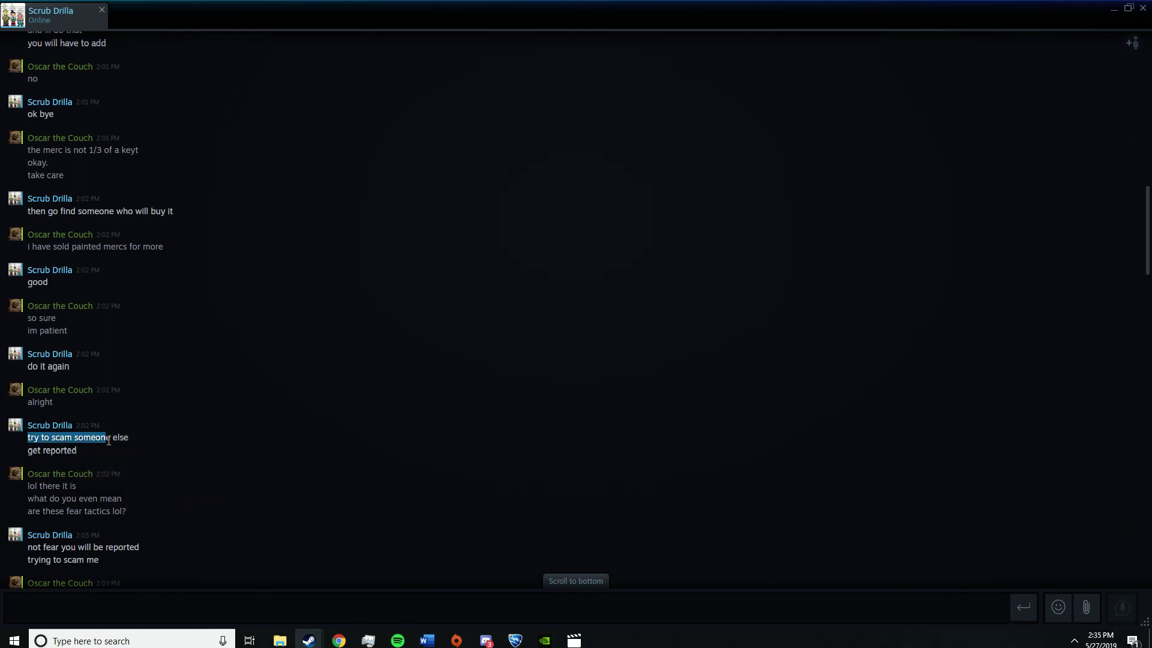
pyautogui.click(81, 457)
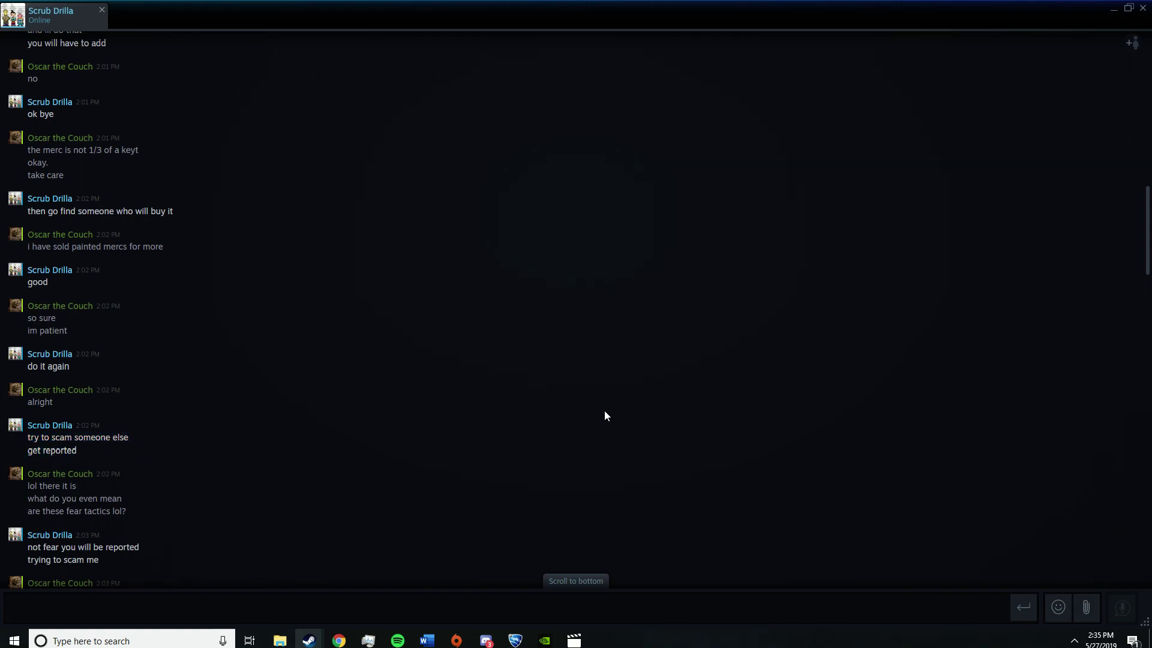
pyautogui.scroll(-2, 425, 419)
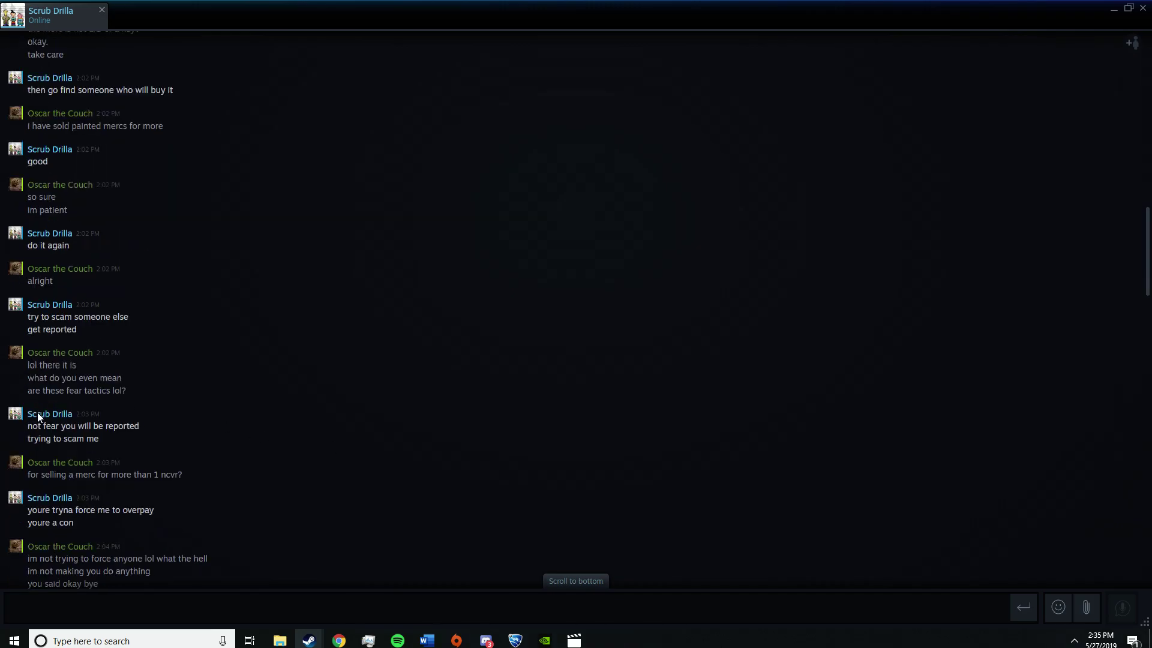
pyautogui.moveTo(24, 423)
pyautogui.mouseDown()
pyautogui.moveTo(110, 426)
pyautogui.moveTo(29, 393)
pyautogui.moveTo(147, 423)
pyautogui.moveTo(30, 437)
pyautogui.mouseUp()
pyautogui.click(27, 393)
pyautogui.click(44, 432)
pyautogui.click(257, 439)
pyautogui.scroll(-1, 290, 420)
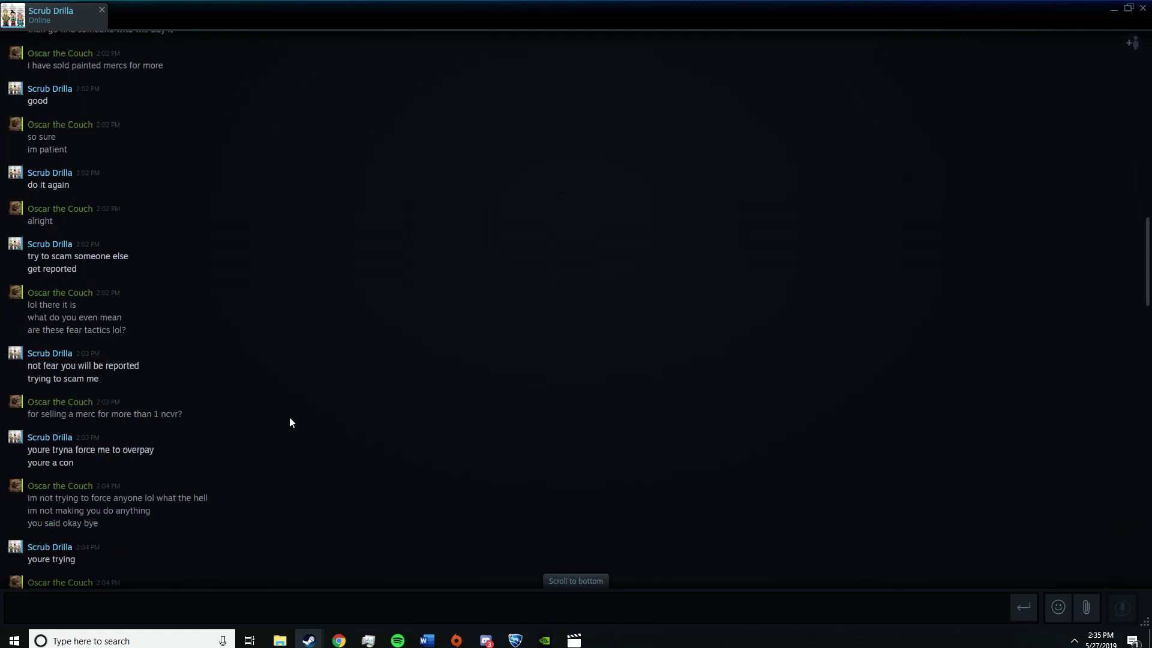
pyautogui.scroll(-1, 288, 416)
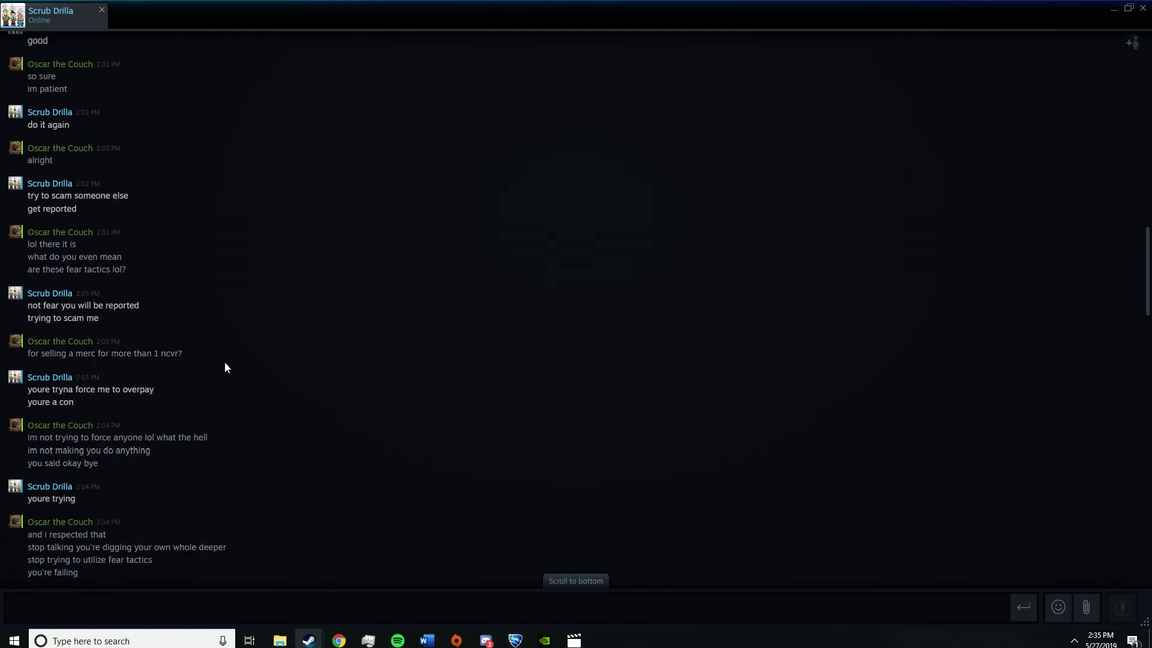
pyautogui.scroll(-1, 195, 379)
pyautogui.scroll(-1, 39, 347)
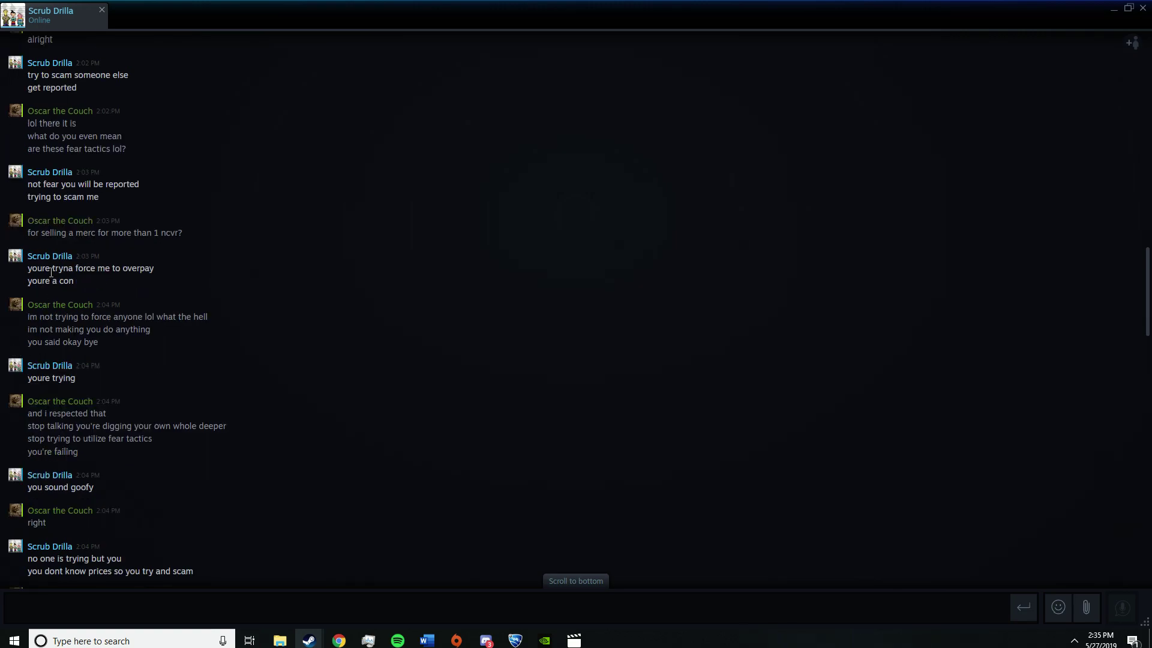
# - Highlight and clear 'youre tryna force me to overpay' and 'youre a con'
pyautogui.moveTo(24, 268); pyautogui.dragTo(174, 268)
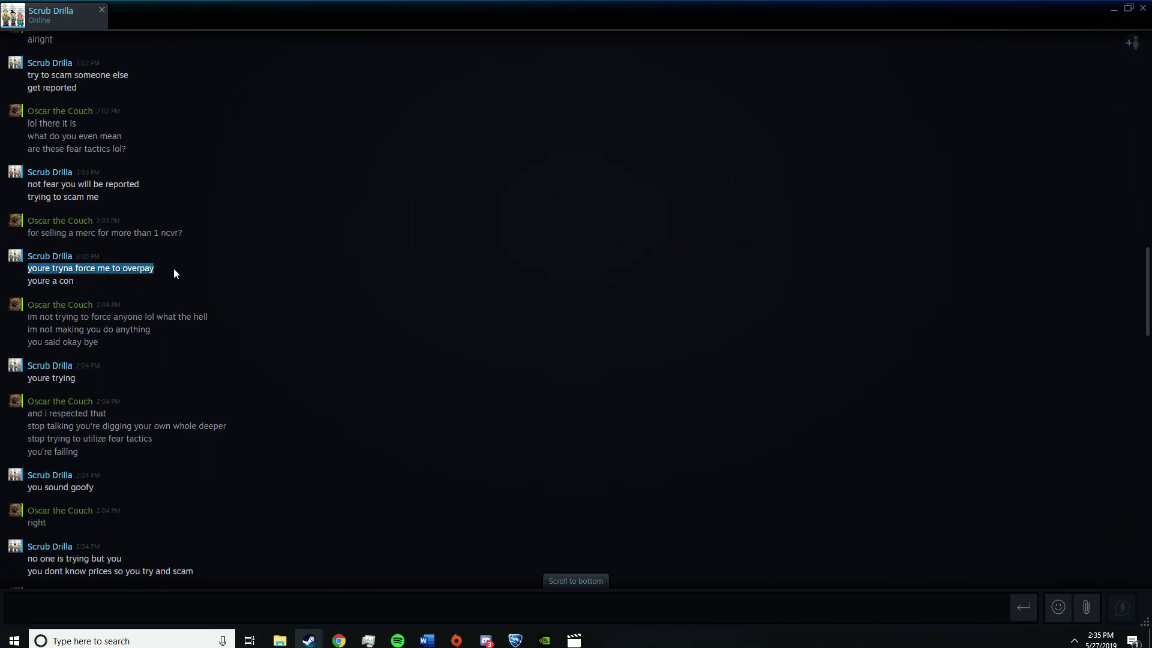
pyautogui.click(25, 284)
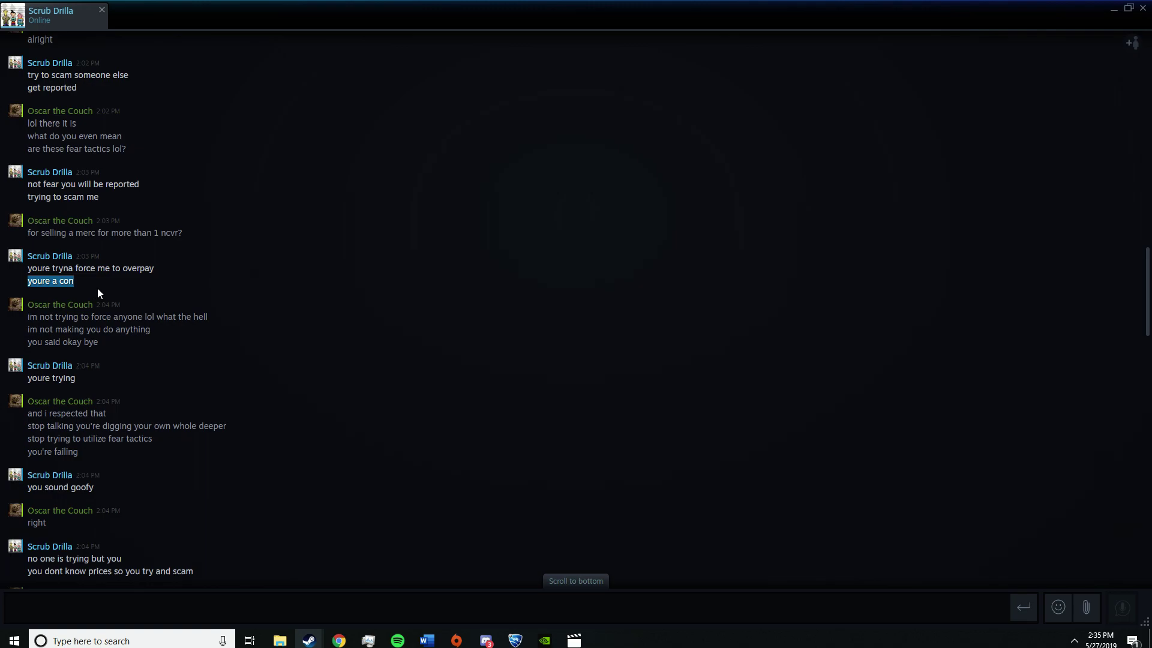
pyautogui.click(271, 324)
pyautogui.scroll(-1, 158, 383)
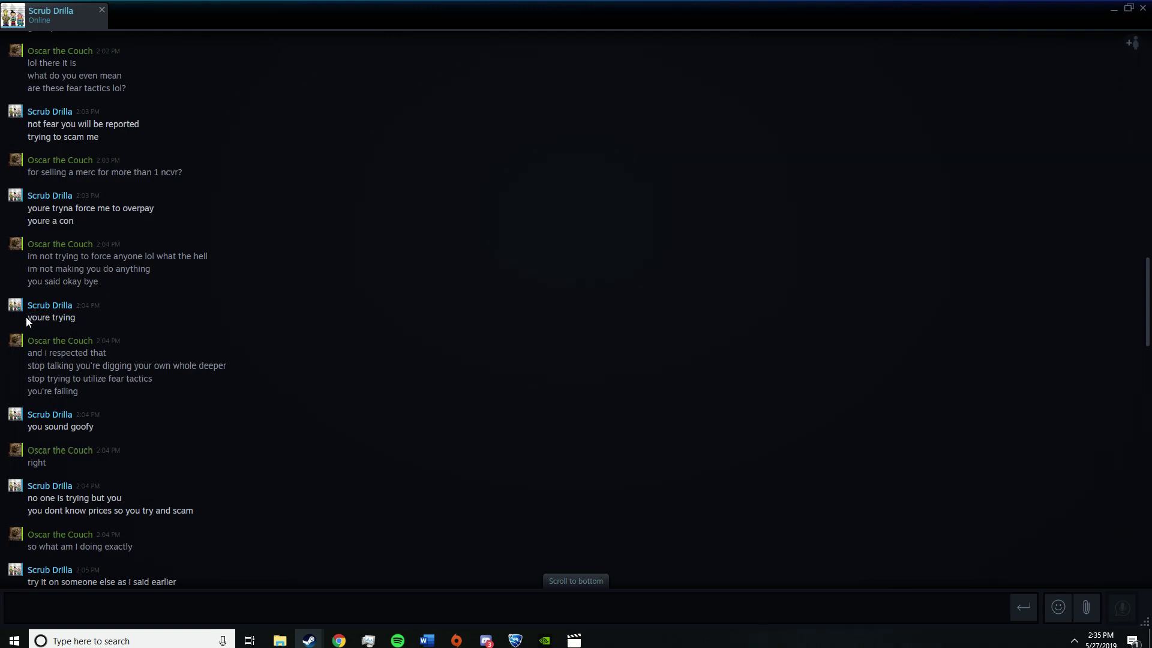
pyautogui.click(272, 383)
# - Mark 'and i respected that', 'right', 'digging your own whole deeper' and lines through 'you're failing'
pyautogui.moveTo(18, 352); pyautogui.dragTo(150, 351)
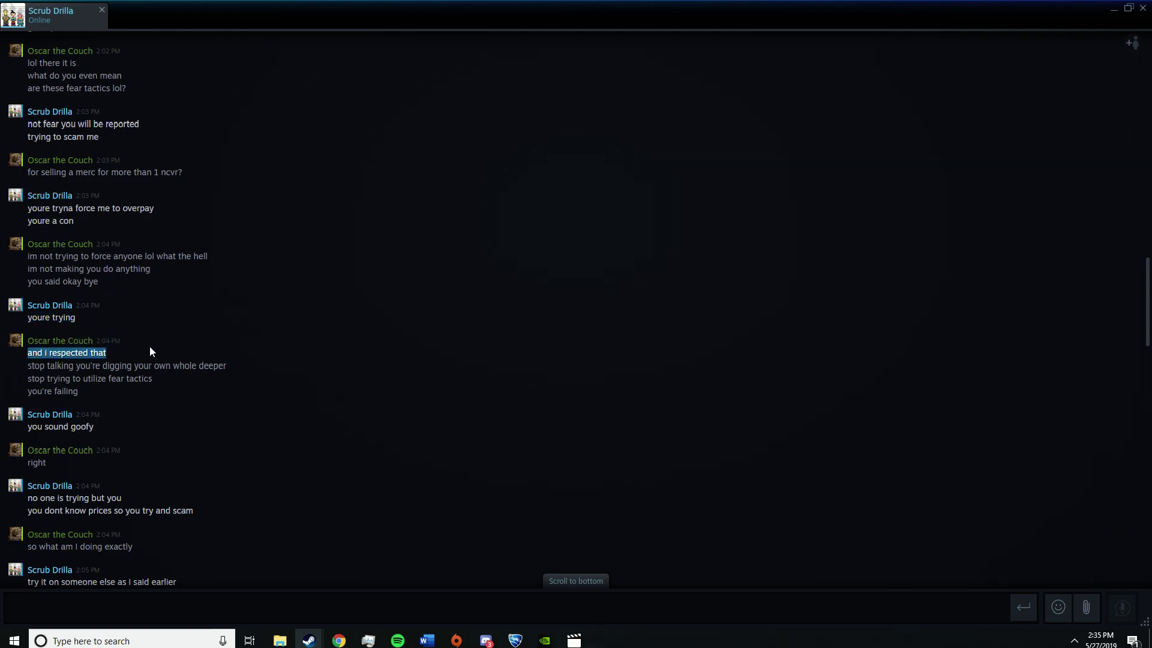
pyautogui.doubleClick(37, 462)
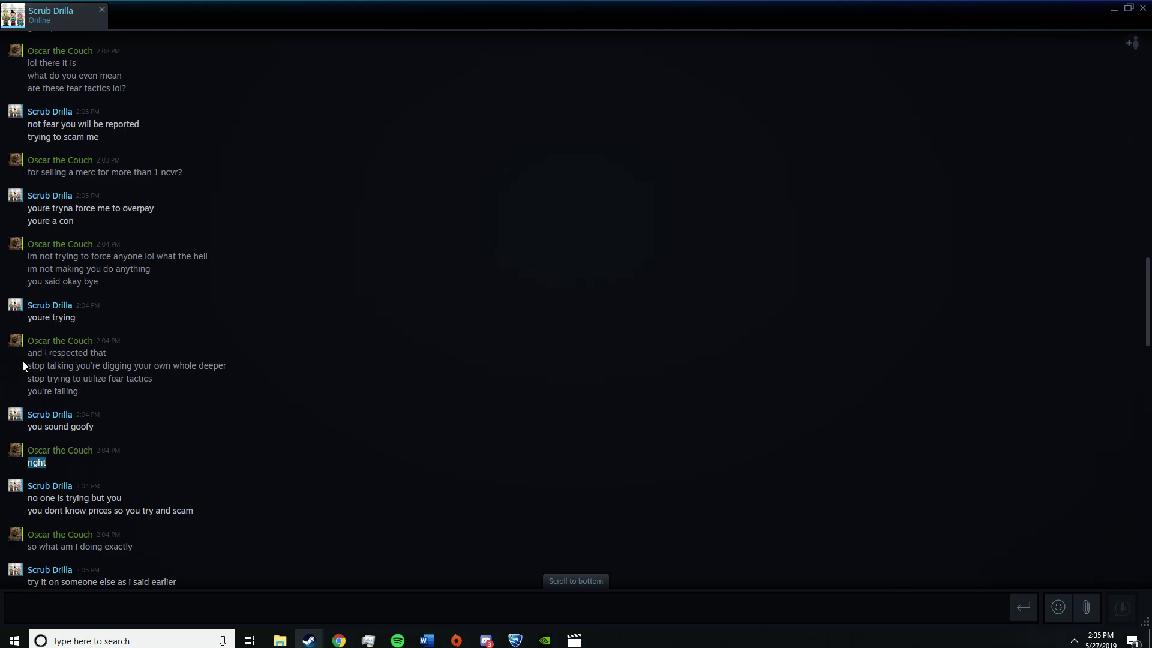
pyautogui.moveTo(23, 364); pyautogui.dragTo(227, 364)
pyautogui.click(254, 381)
pyautogui.moveTo(28, 379); pyautogui.dragTo(182, 385)
pyautogui.click(185, 377)
pyautogui.moveTo(81, 390); pyautogui.dragTo(81, 36)
pyautogui.click(195, 440)
pyautogui.hotkey('ctrl', 'v')
pyautogui.press('Return')
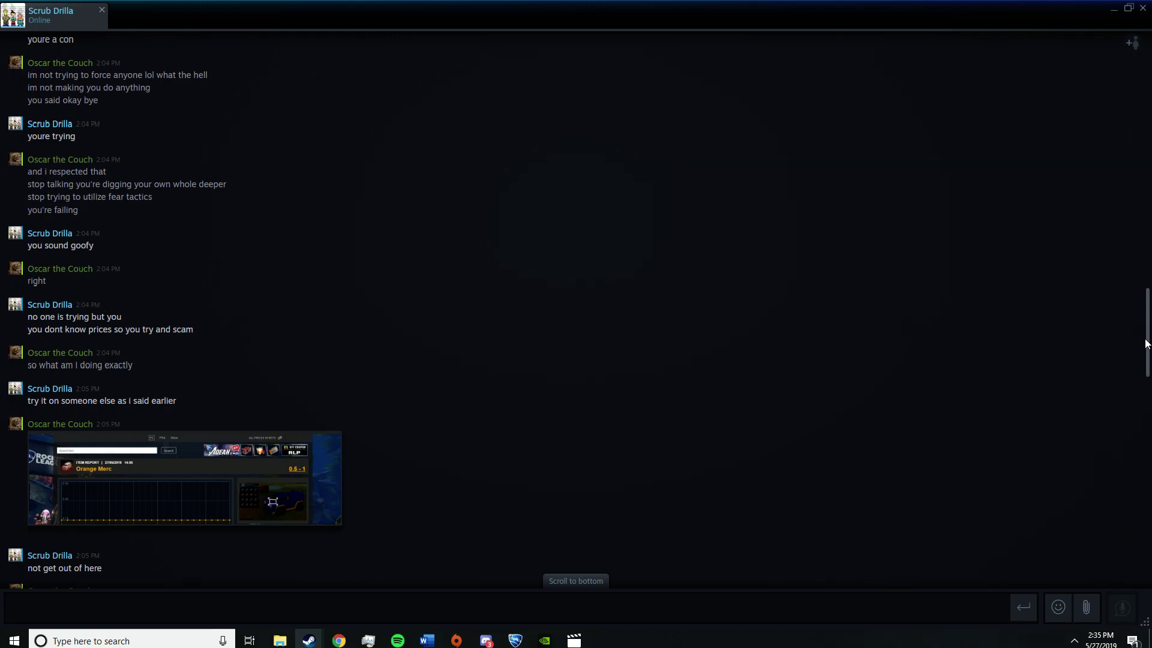
pyautogui.moveTo(1148, 345)
pyautogui.mouseDown()
pyautogui.moveTo(1148, 363)
pyautogui.moveTo(1147, 288)
pyautogui.mouseUp()
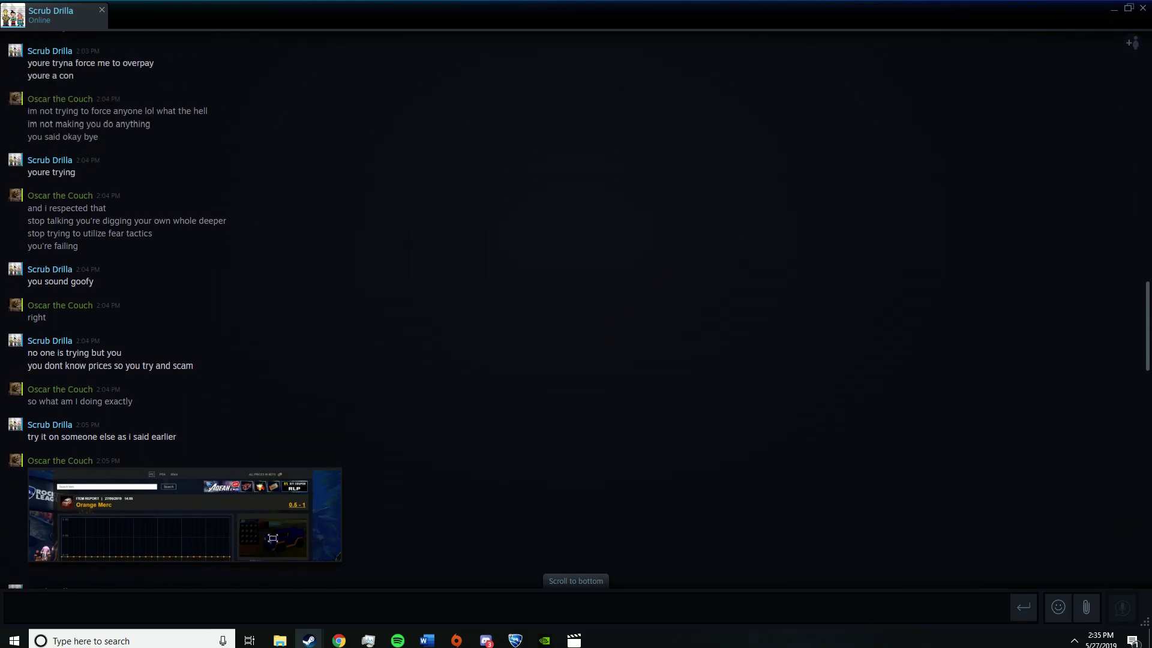
pyautogui.scroll(-3, 663, 409)
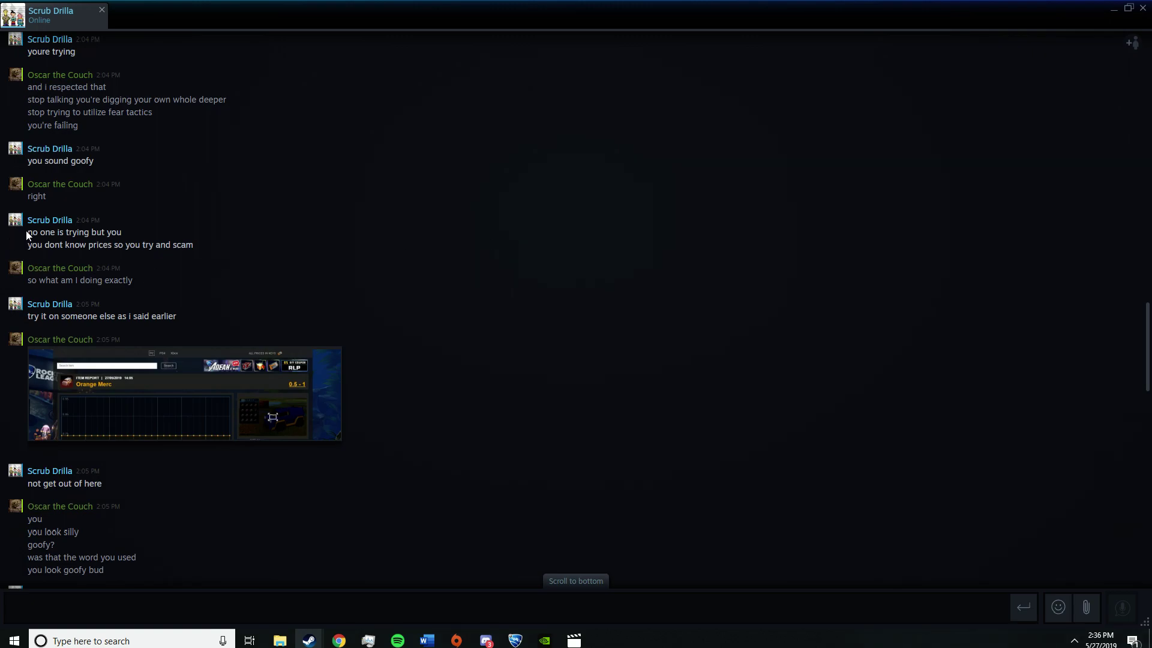
# - Highlight and clear 'no one is trying but you', 'you look silly', 'goofy?' and 'you are a con'
pyautogui.moveTo(26, 231); pyautogui.dragTo(128, 230)
pyautogui.click(27, 250)
pyautogui.moveTo(27, 280); pyautogui.dragTo(134, 280)
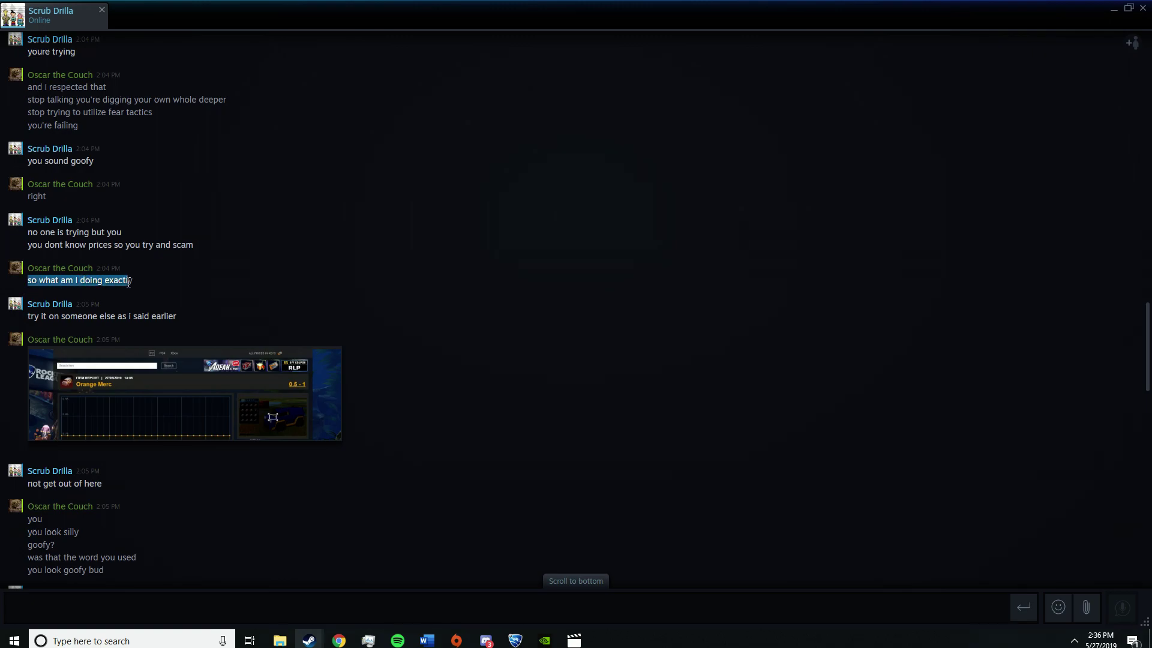
pyautogui.click(34, 311)
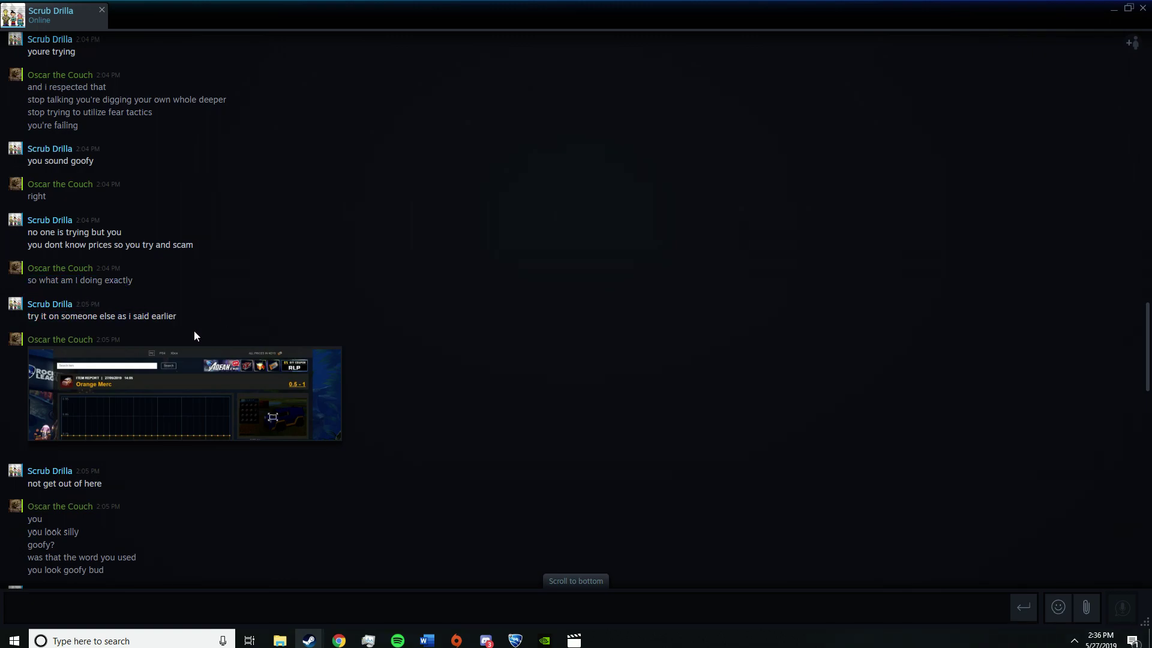
pyautogui.scroll(-1, 153, 509)
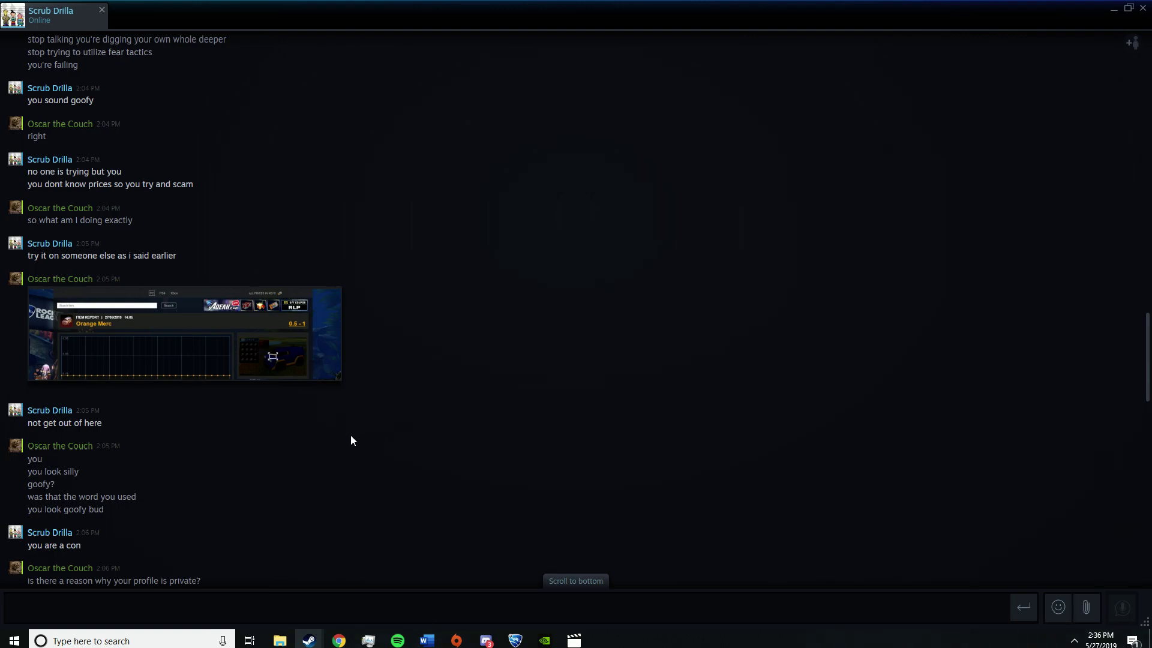
pyautogui.scroll(-1, 193, 463)
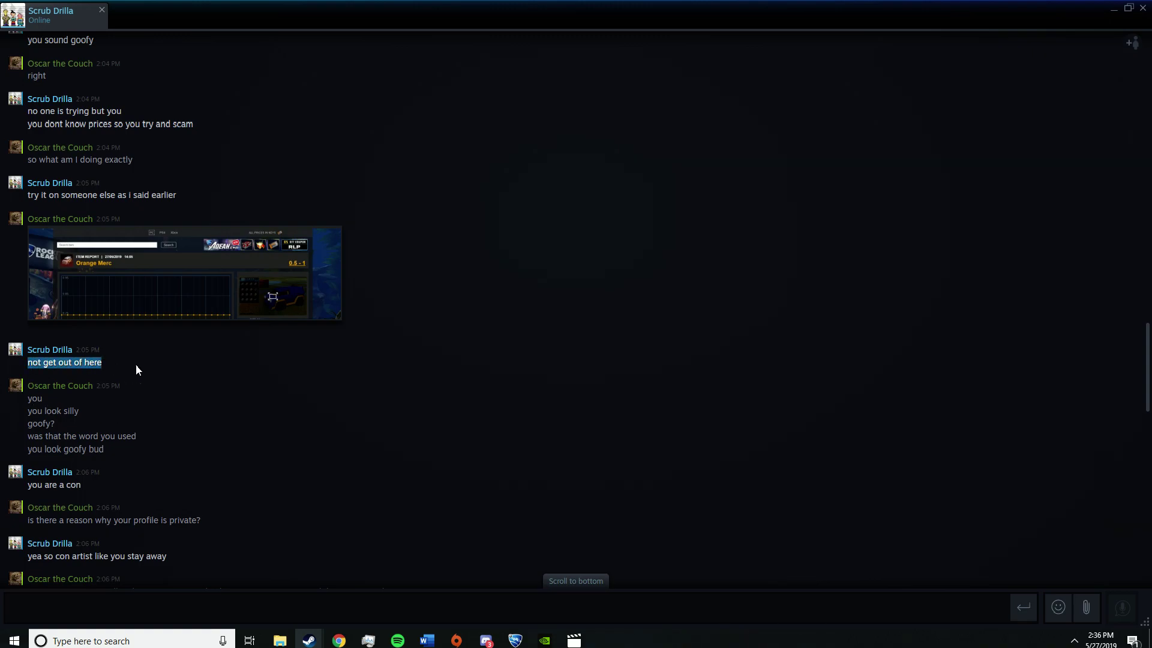
pyautogui.click(161, 454)
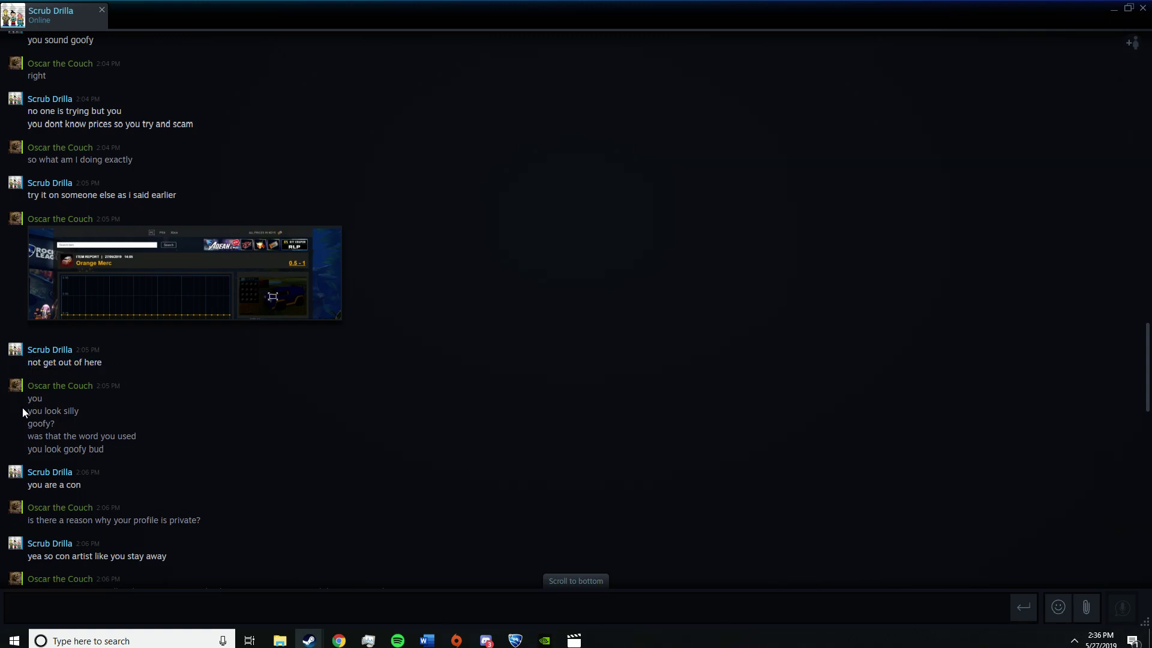
pyautogui.moveTo(23, 408); pyautogui.dragTo(97, 409)
pyautogui.click(102, 408)
pyautogui.moveTo(27, 421); pyautogui.dragTo(139, 422)
pyautogui.scroll(-2, 279, 360)
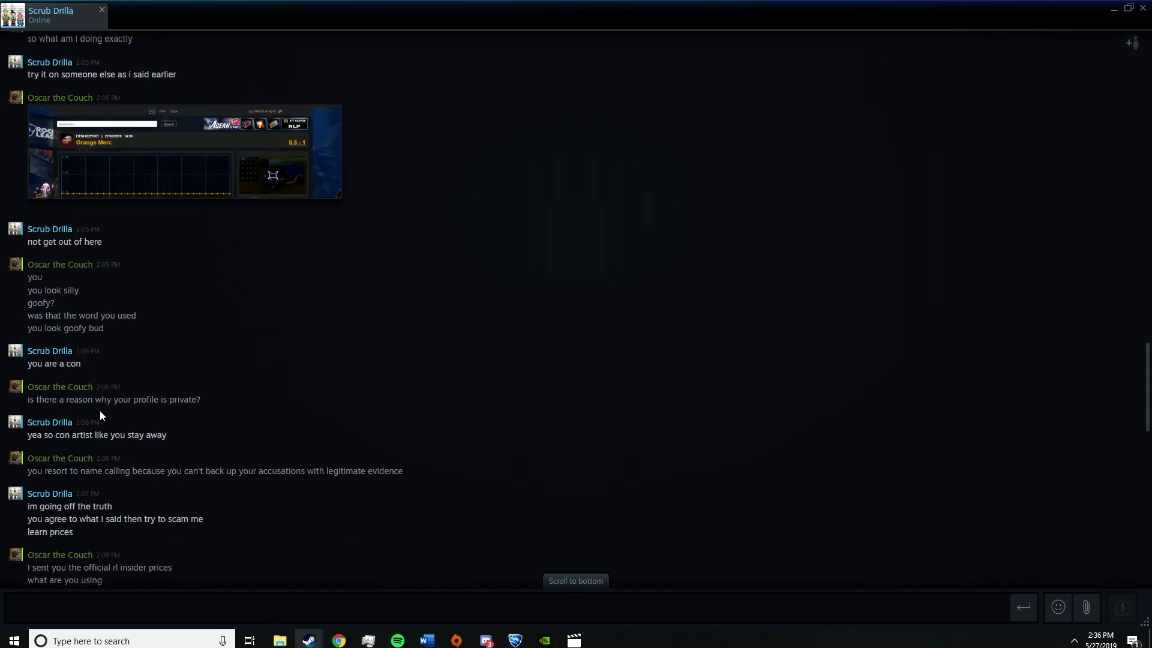
pyautogui.moveTo(26, 364); pyautogui.dragTo(86, 364)
pyautogui.click(157, 395)
pyautogui.scroll(-1, 90, 405)
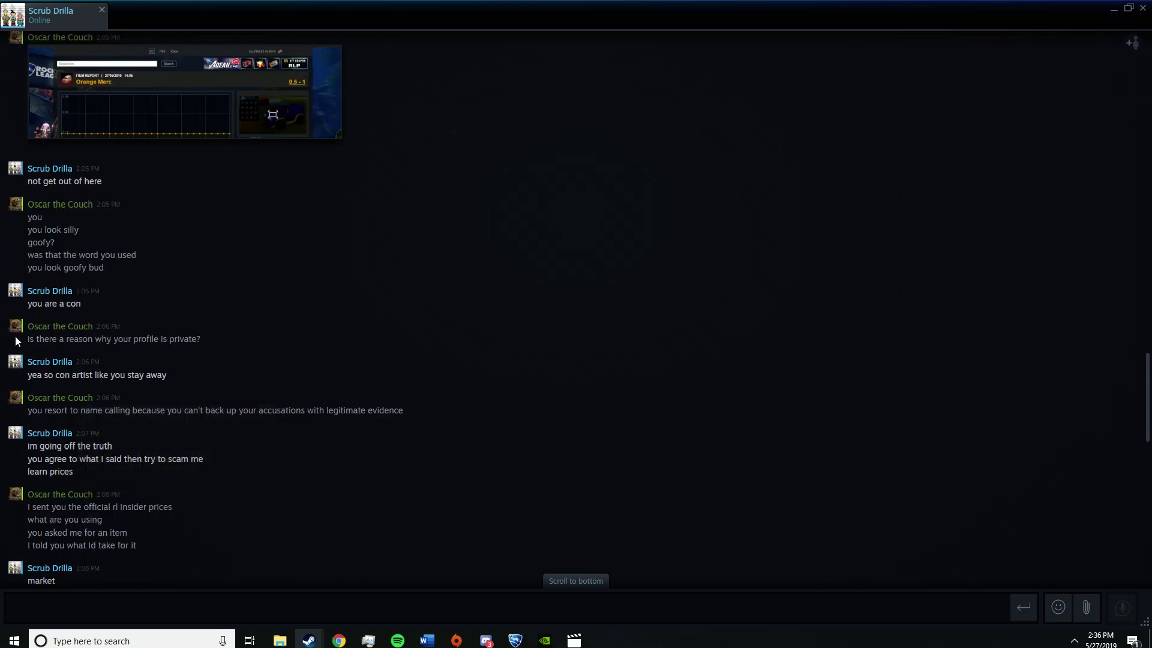
# - View the other trader's private Steam profile, then close it and return to chat
pyautogui.rightClick(16, 368)
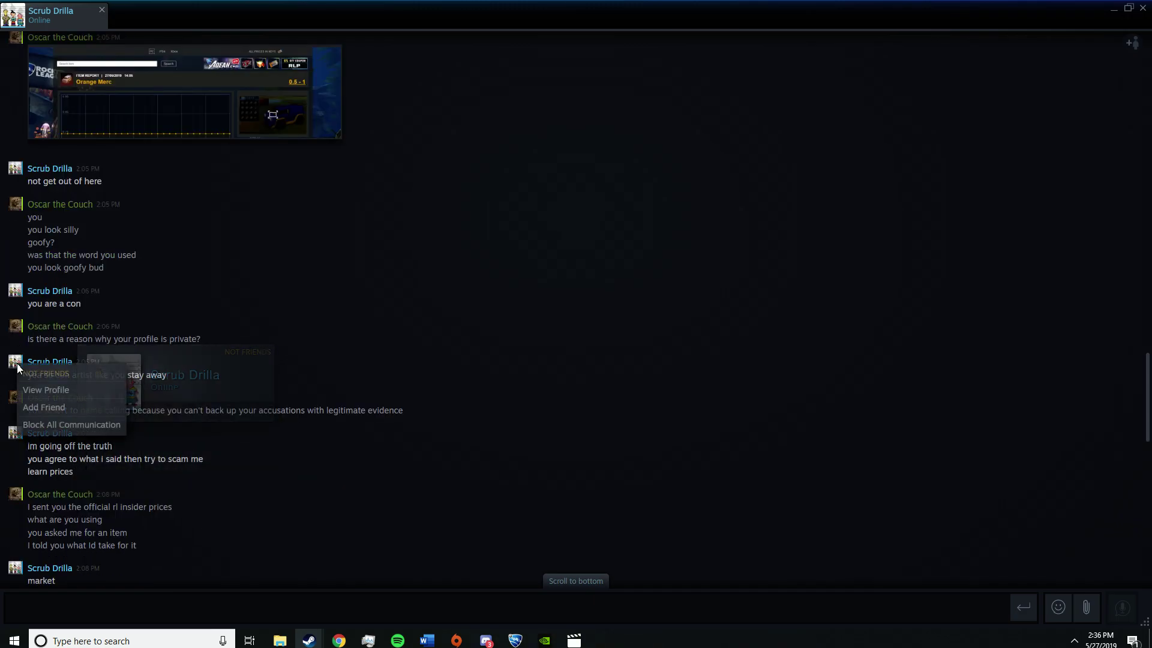
pyautogui.click(47, 389)
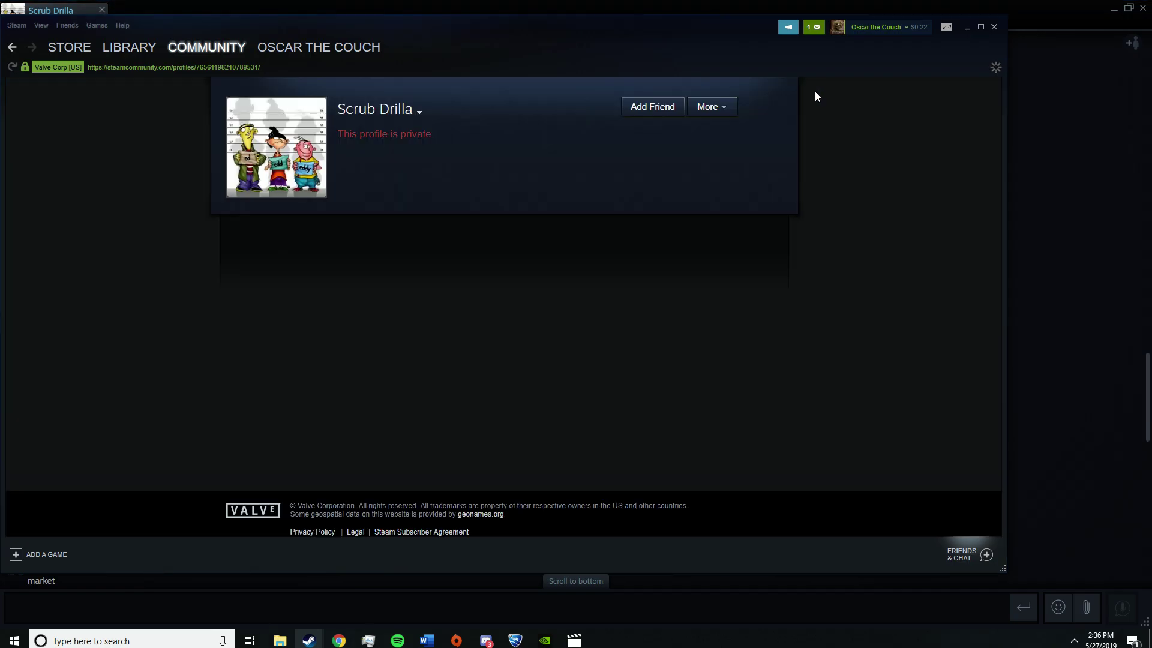
pyautogui.moveTo(473, 134); pyautogui.dragTo(360, 134)
pyautogui.click(786, 127)
pyautogui.hotkey('alt', 'Tab')
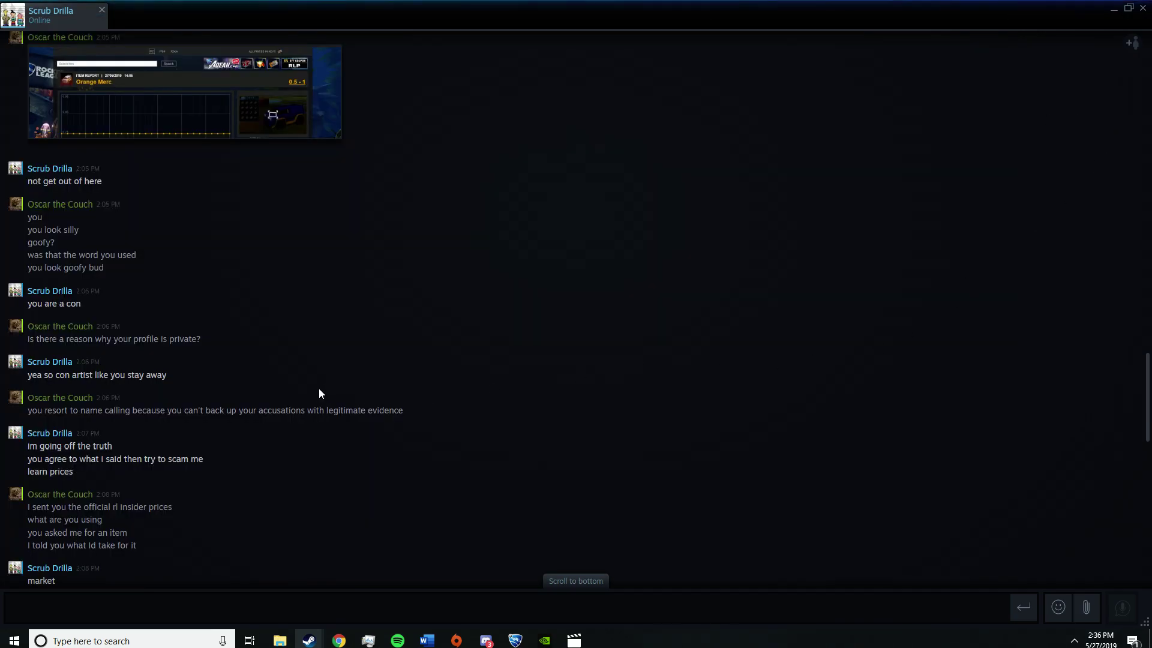
pyautogui.scroll(-1, 195, 391)
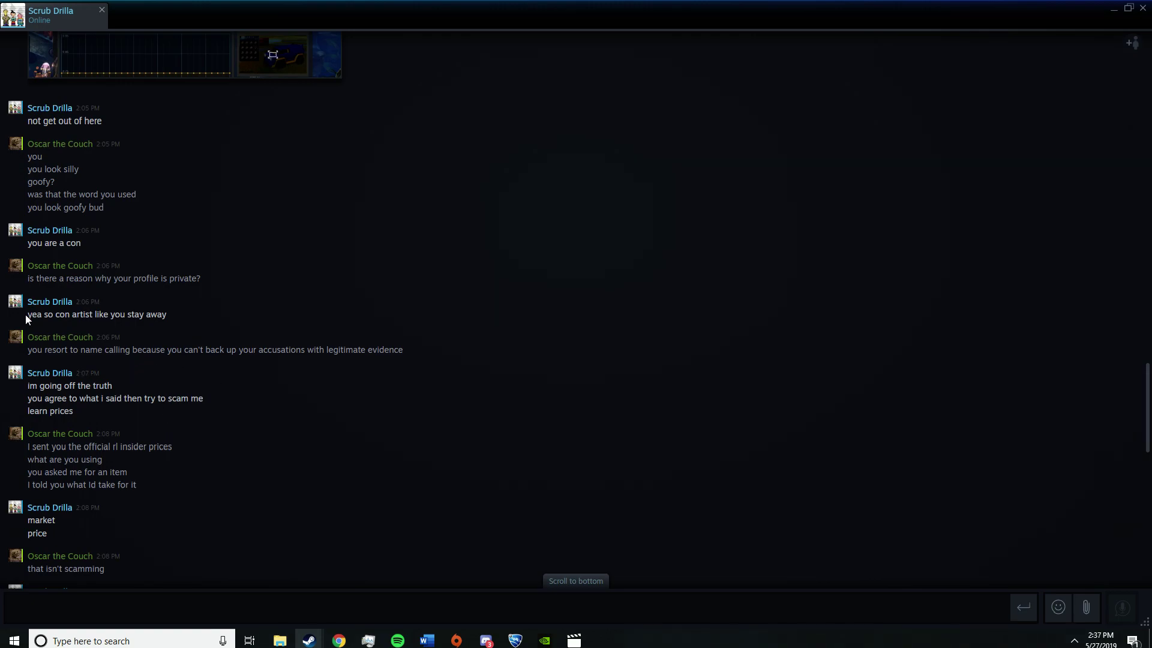
# - Highlight and clear the 'con artist like you stay away' and 'im going off the truth' lines
pyautogui.moveTo(29, 317); pyautogui.dragTo(166, 313)
pyautogui.click(323, 432)
pyautogui.moveTo(28, 314); pyautogui.dragTo(166, 315)
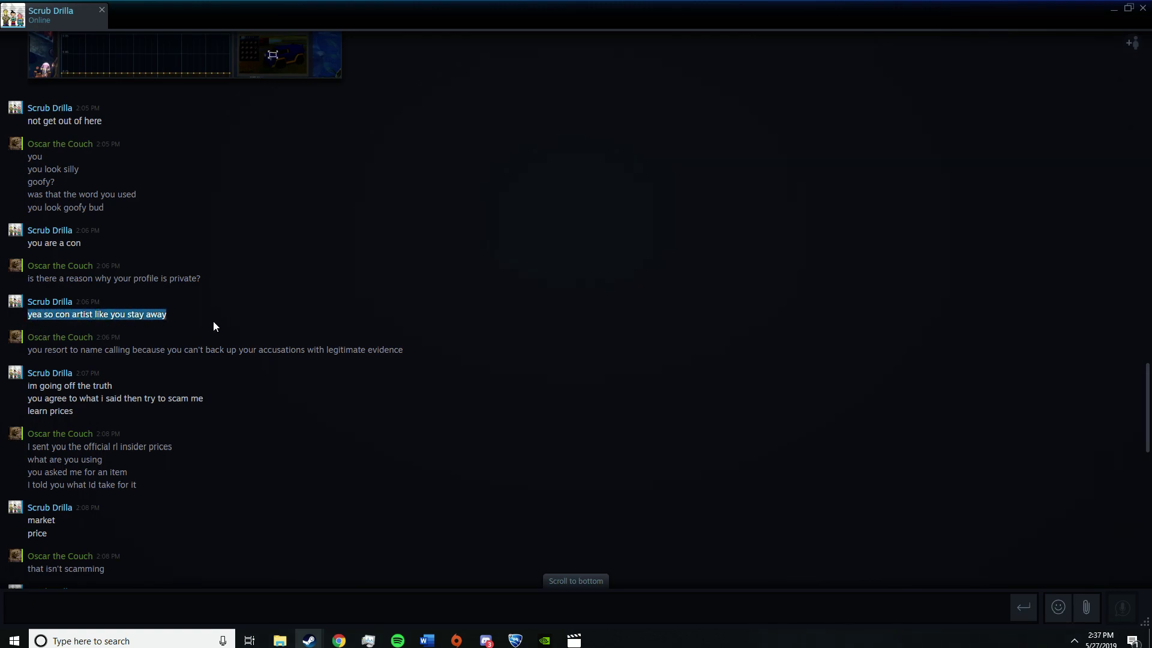
pyautogui.click(57, 368)
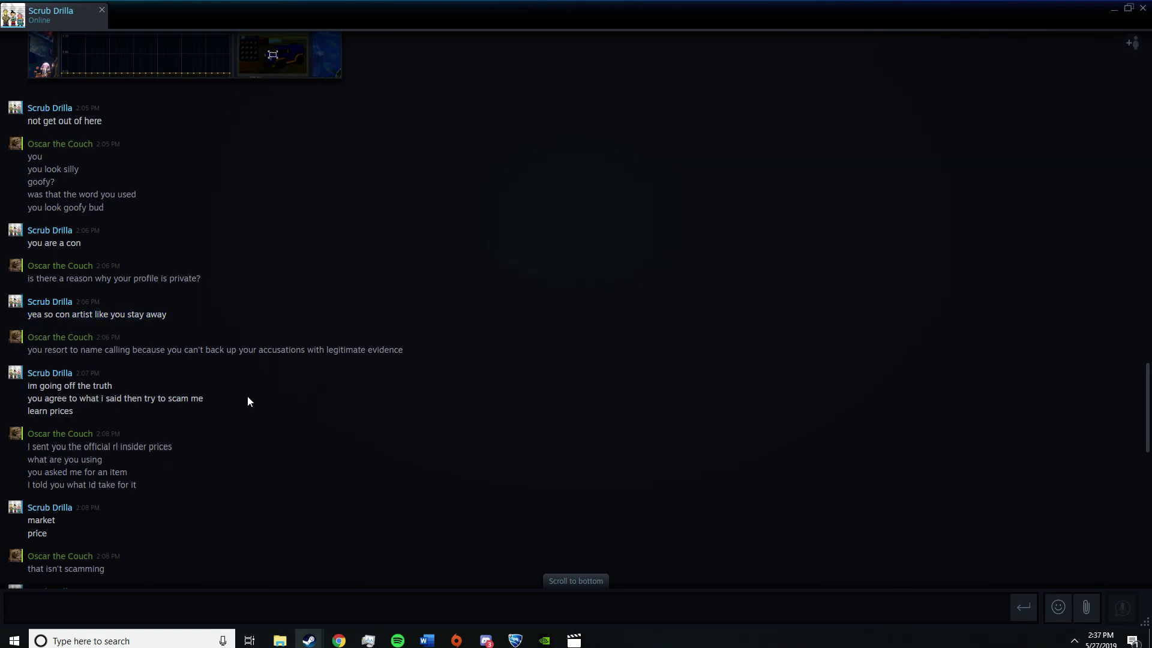
pyautogui.scroll(-1, 264, 278)
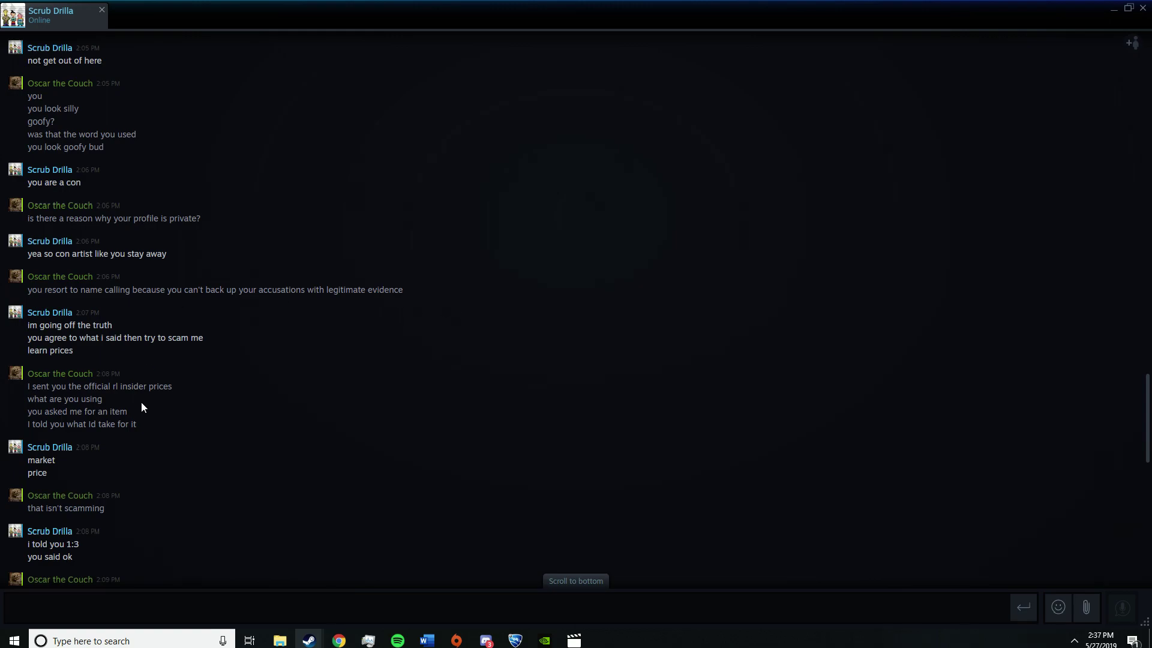
pyautogui.scroll(-1, 142, 408)
pyautogui.scroll(-1, 146, 406)
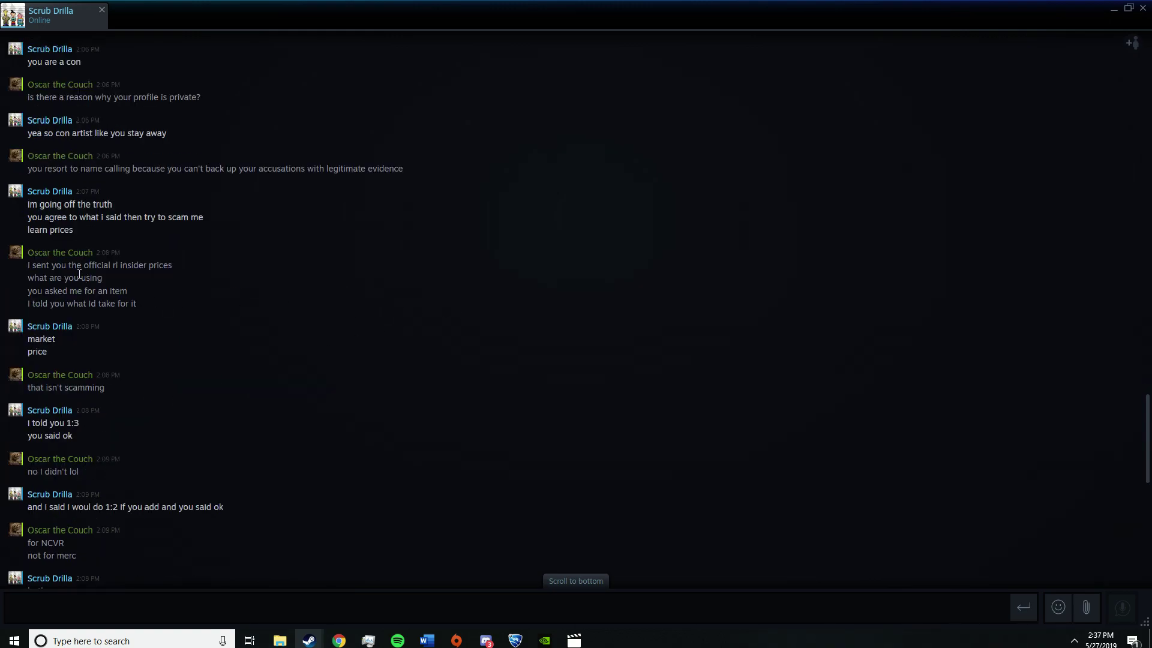
pyautogui.moveTo(27, 206); pyautogui.dragTo(114, 207)
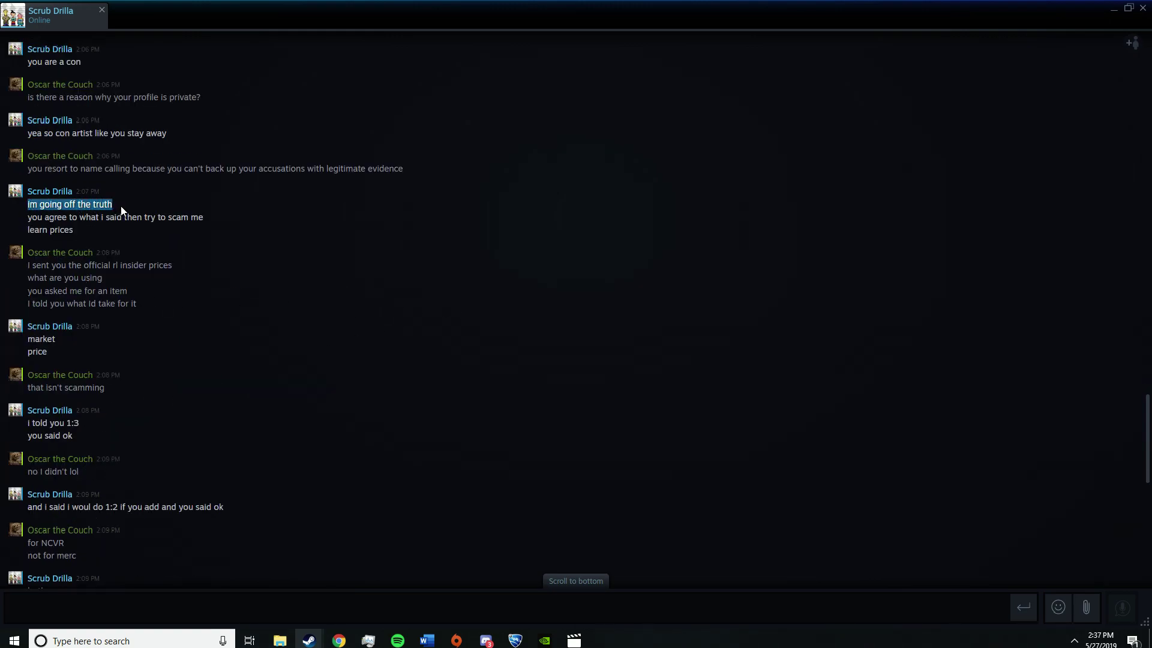
pyautogui.click(56, 231)
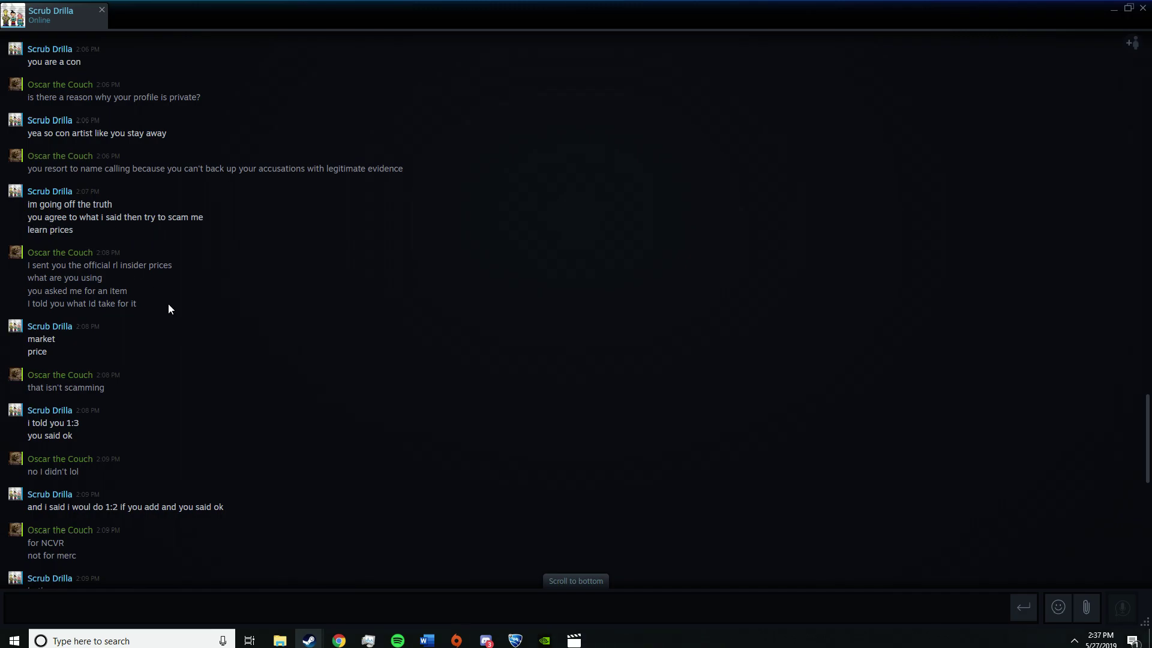
pyautogui.scroll(-1, 158, 334)
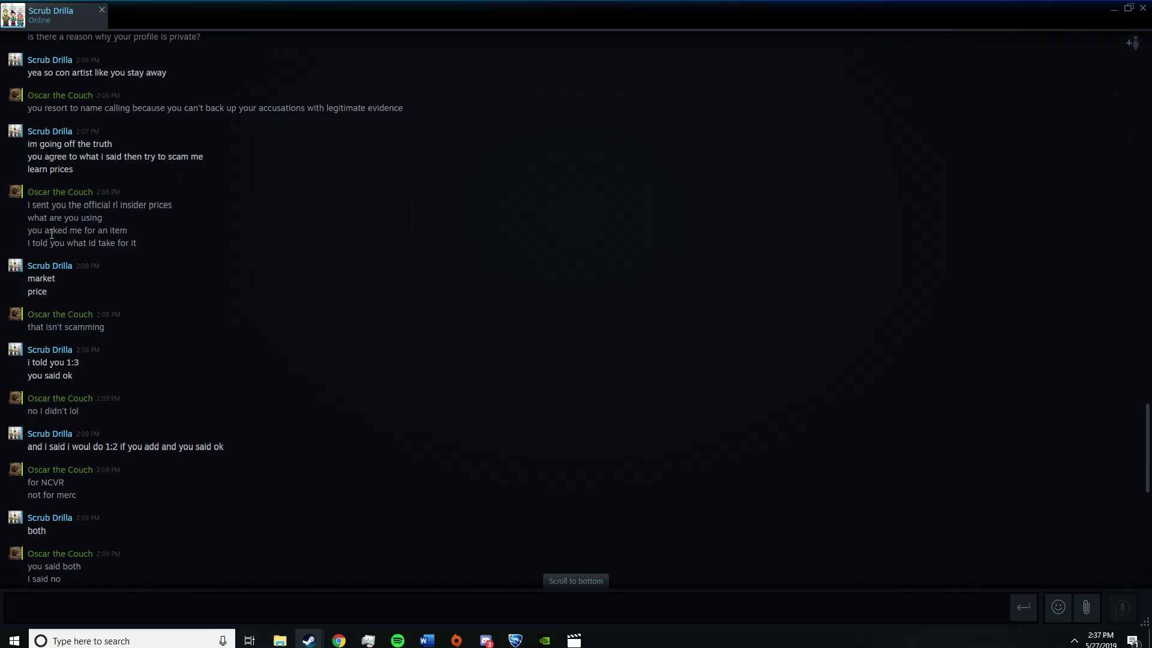
pyautogui.scroll(-2, 194, 282)
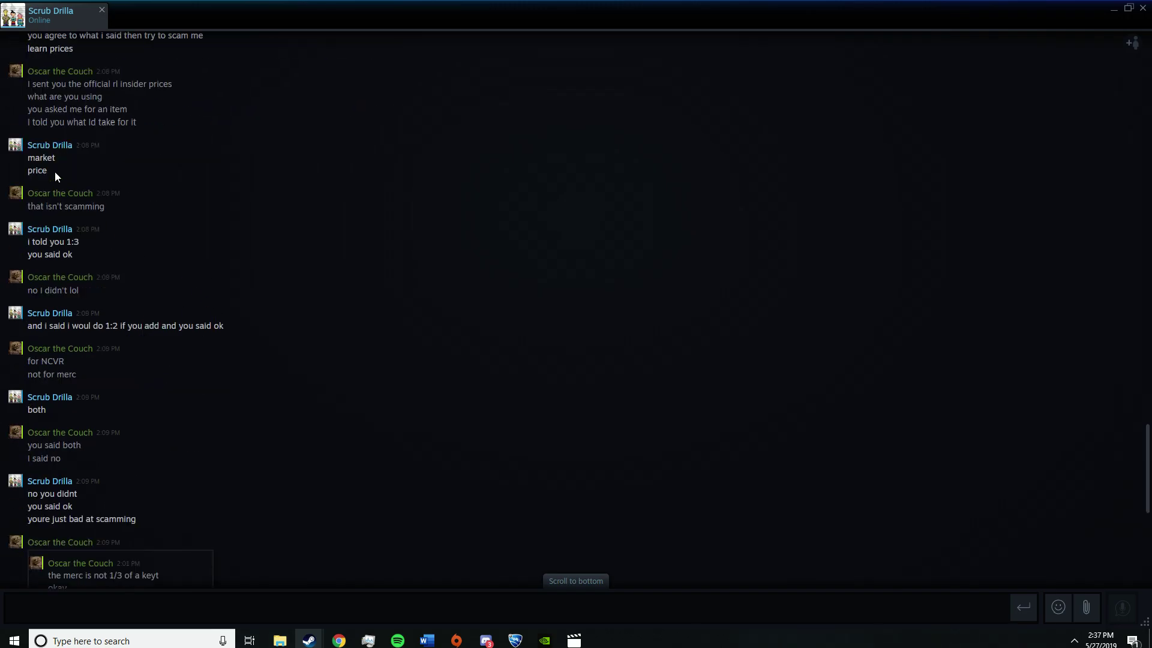
# - Highlight and clear the RL insider prices mention, 'i told you 1:3', 'no I didn't', and the 1:2 line
pyautogui.moveTo(173, 84); pyautogui.dragTo(113, 84)
pyautogui.click(176, 133)
pyautogui.scroll(-1, 172, 290)
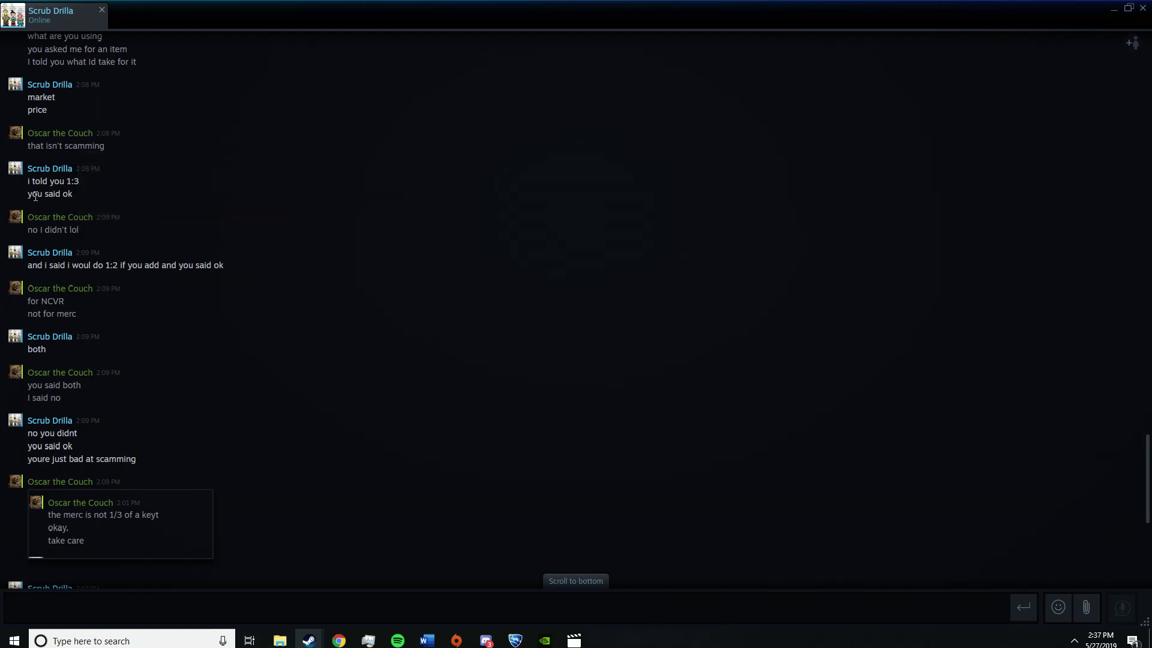
pyautogui.moveTo(23, 181); pyautogui.dragTo(82, 186)
pyautogui.click(88, 186)
pyautogui.moveTo(15, 232); pyautogui.dragTo(91, 231)
pyautogui.click(304, 293)
pyautogui.moveTo(26, 263); pyautogui.dragTo(242, 266)
pyautogui.click(243, 269)
pyautogui.scroll(-1, 243, 269)
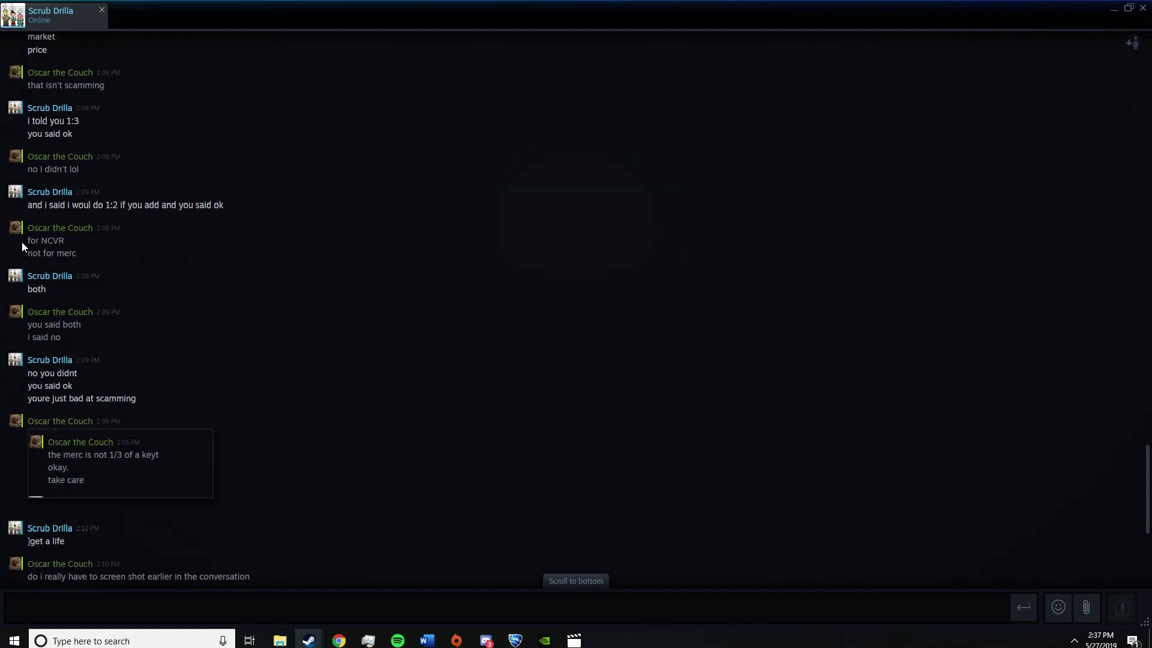
# - Highlight and clear 'not for merc', a later message line, and 'memory loss'
pyautogui.moveTo(21, 251); pyautogui.dragTo(81, 254)
pyautogui.click(206, 410)
pyautogui.scroll(-1, 109, 347)
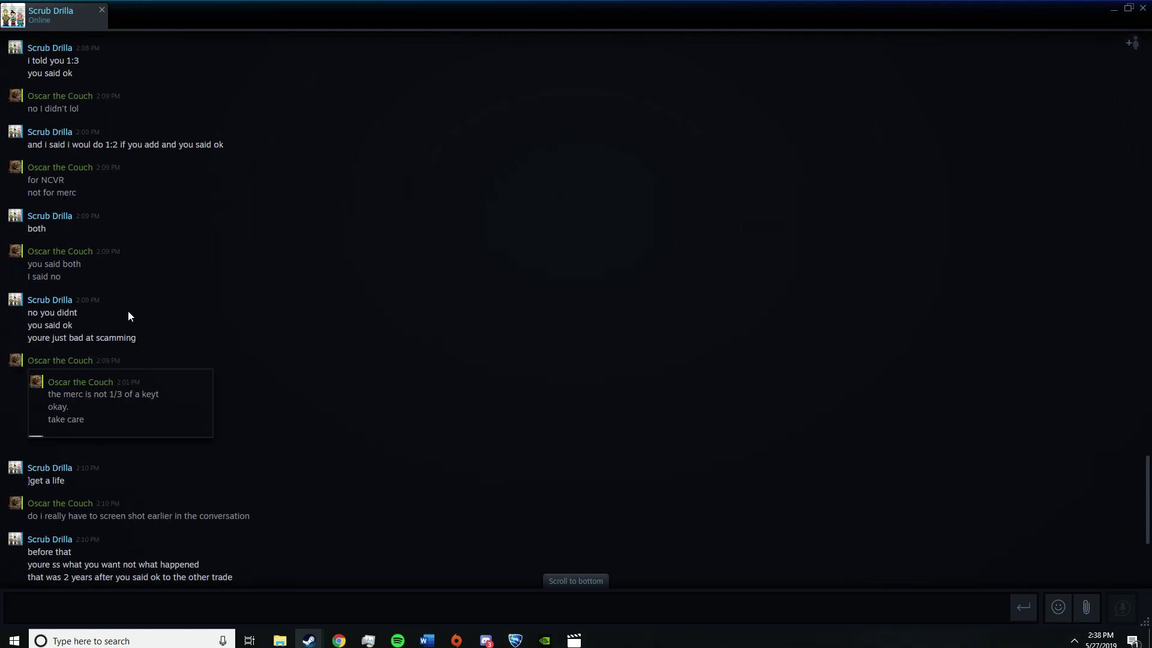
pyautogui.scroll(-1, 124, 317)
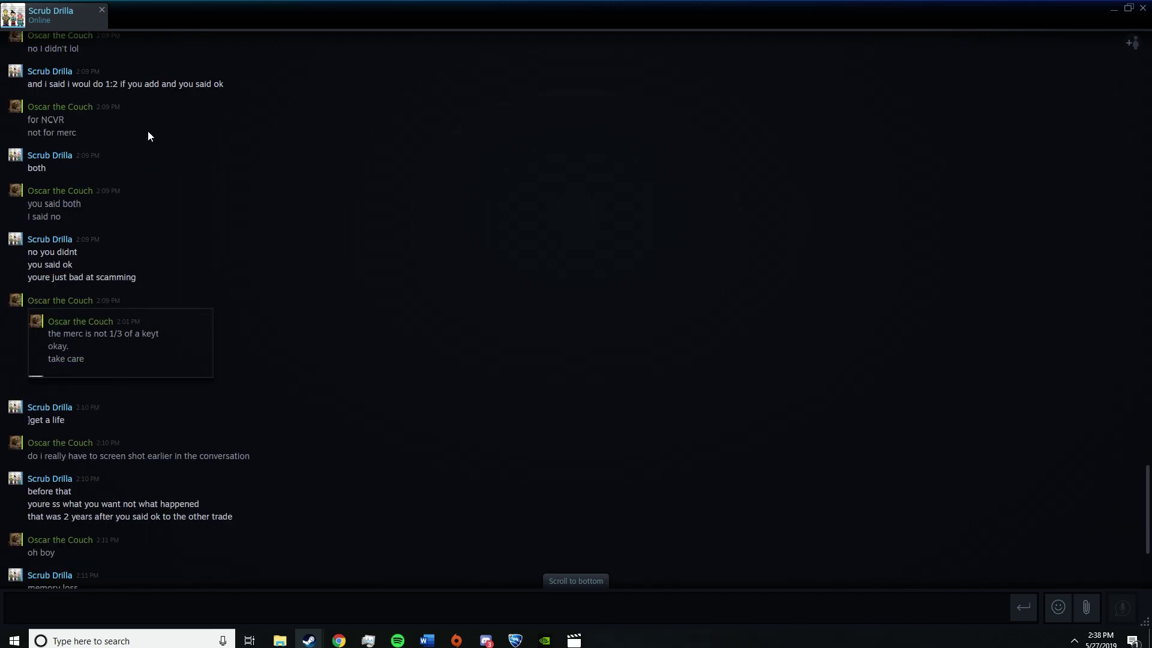
pyautogui.scroll(-1, 90, 360)
pyautogui.scroll(-2, 60, 323)
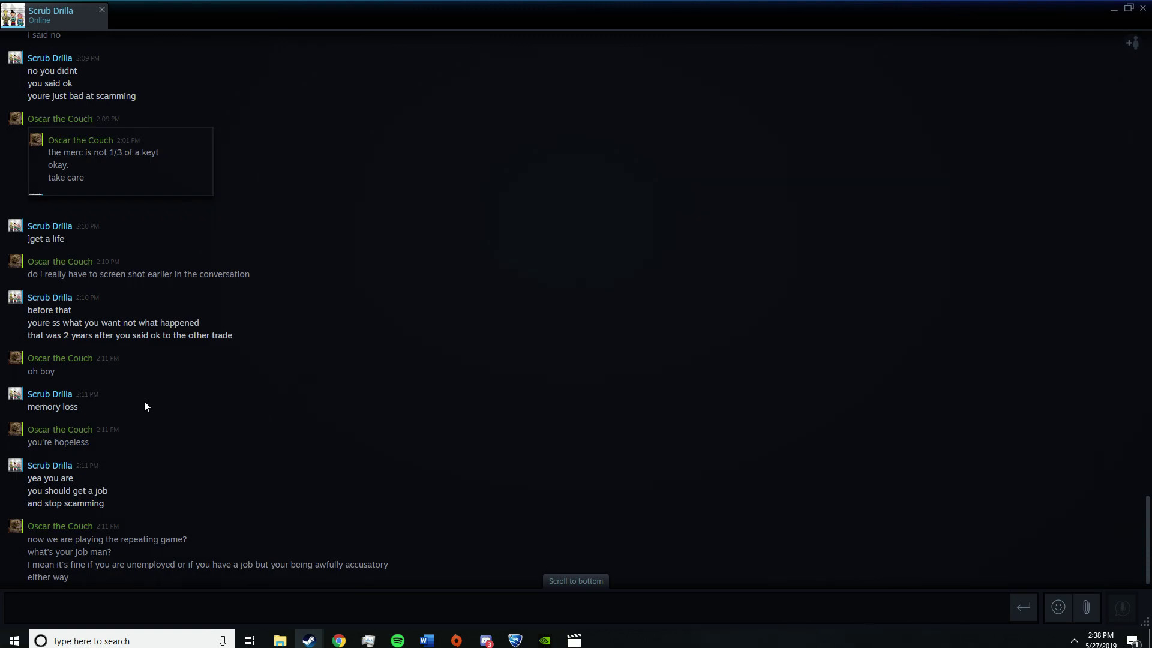
pyautogui.scroll(-1, 144, 401)
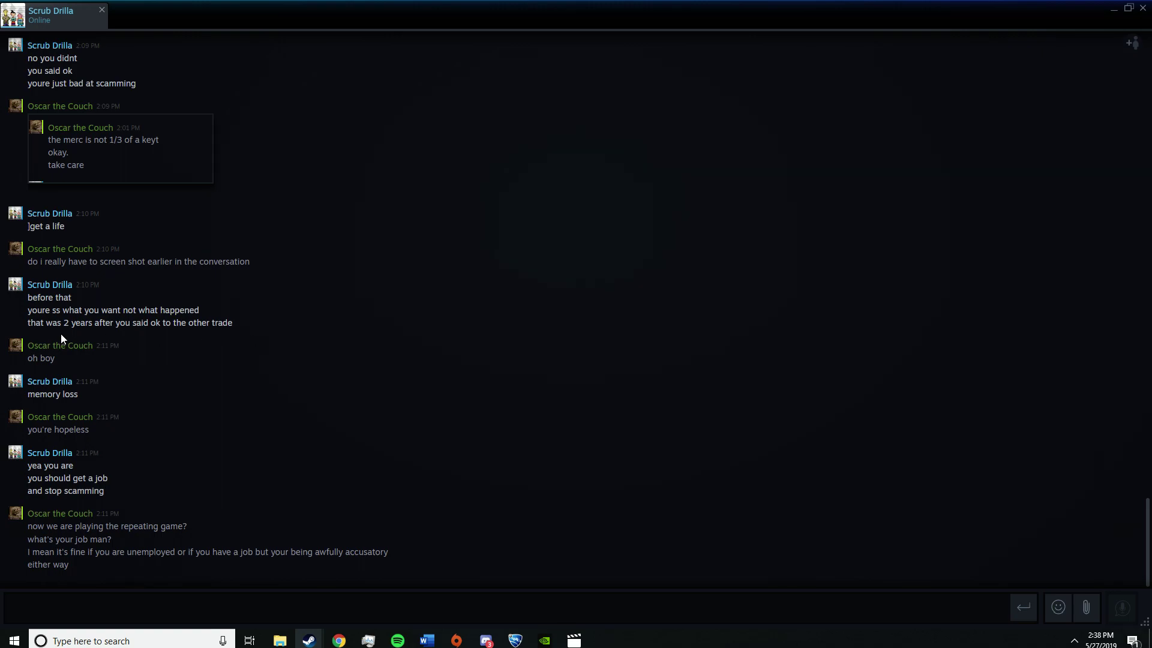
pyautogui.moveTo(26, 322); pyautogui.dragTo(261, 325)
pyautogui.click(175, 414)
pyautogui.moveTo(24, 398); pyautogui.dragTo(123, 392)
pyautogui.click(173, 610)
# - Highlight and clear the chat's final lines, then click the chat tab header
pyautogui.moveTo(84, 565); pyautogui.dragTo(14, 523)
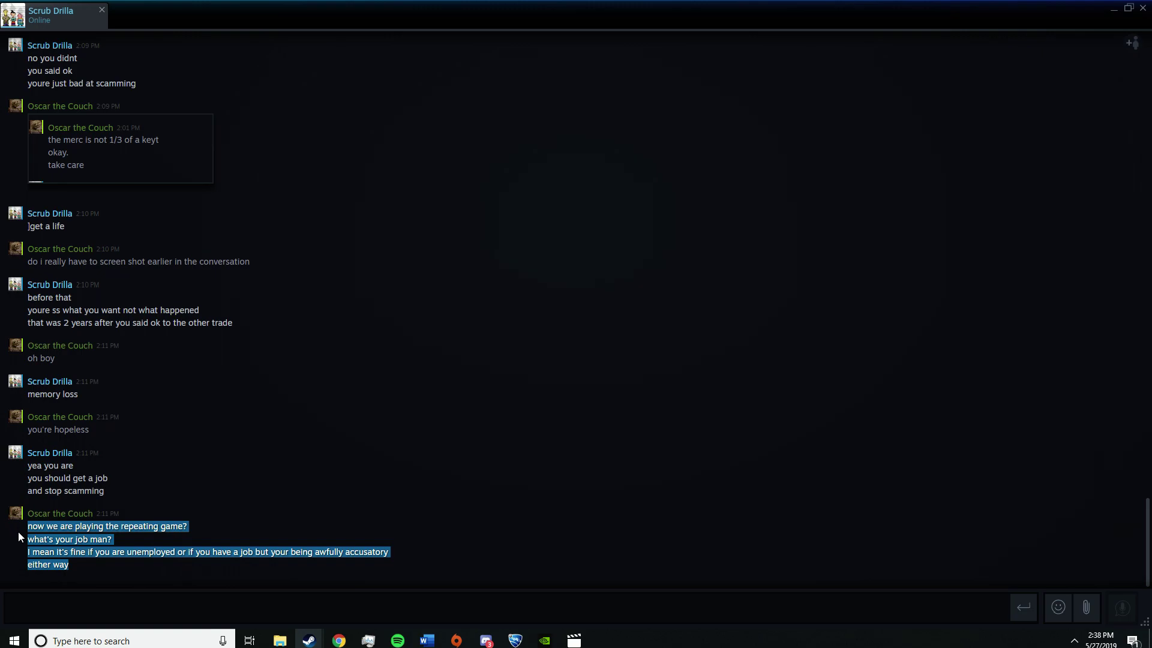
pyautogui.click(43, 539)
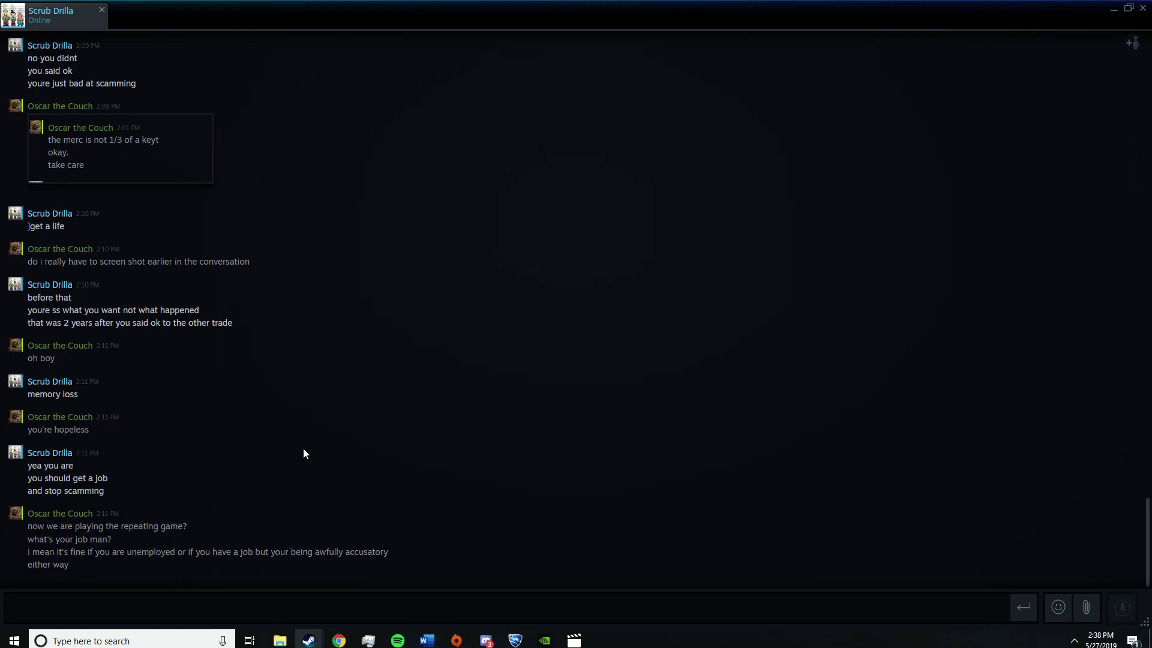
pyautogui.moveTo(104, 565); pyautogui.dragTo(23, 551)
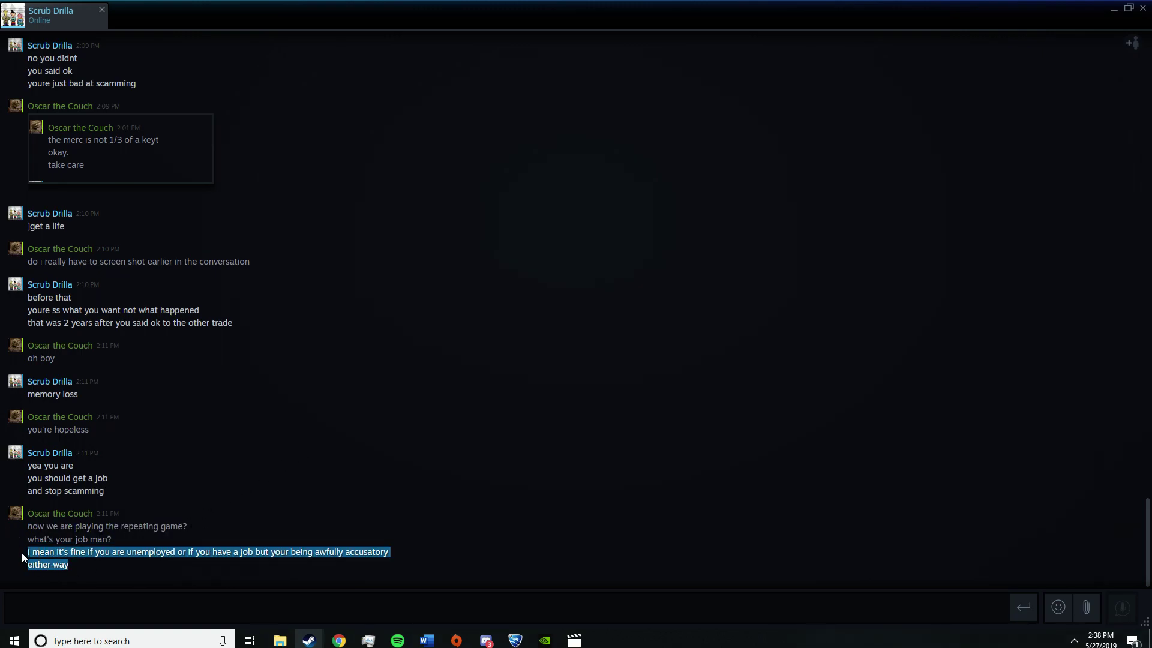
pyautogui.click(163, 573)
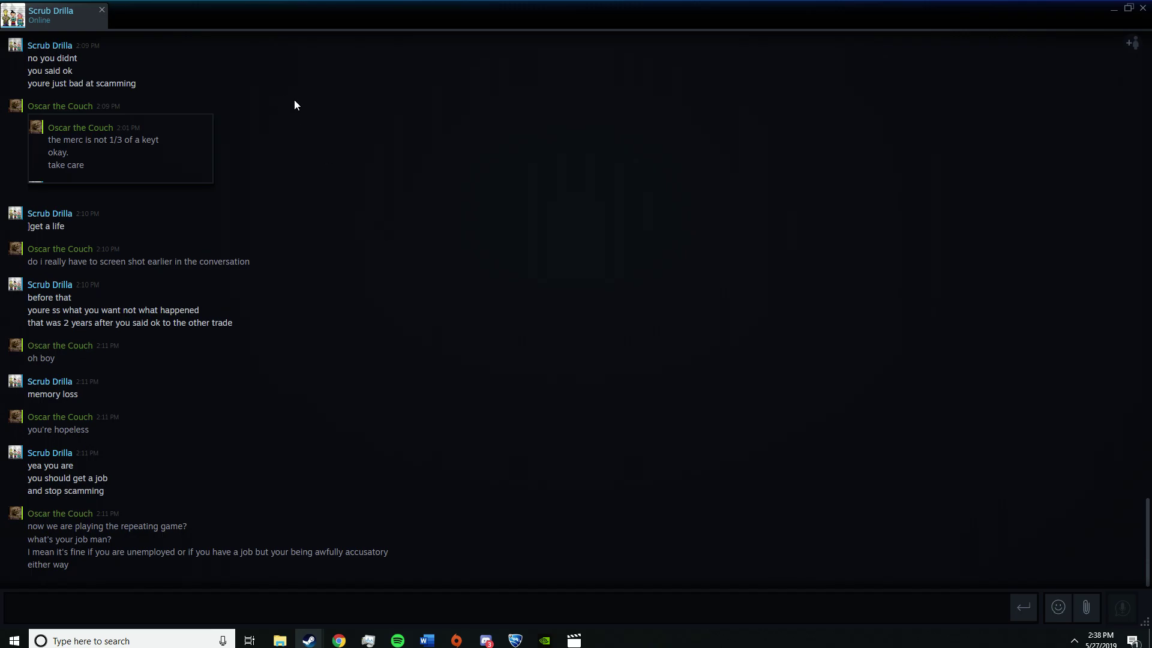
pyautogui.click(57, 24)
pyautogui.click(567, 210)
pyautogui.scroll(5, 576, 315)
pyautogui.scroll(5, 577, 315)
# - Switch from Steam chat to Rocket League via its taskbar icon
pyautogui.click(515, 641)
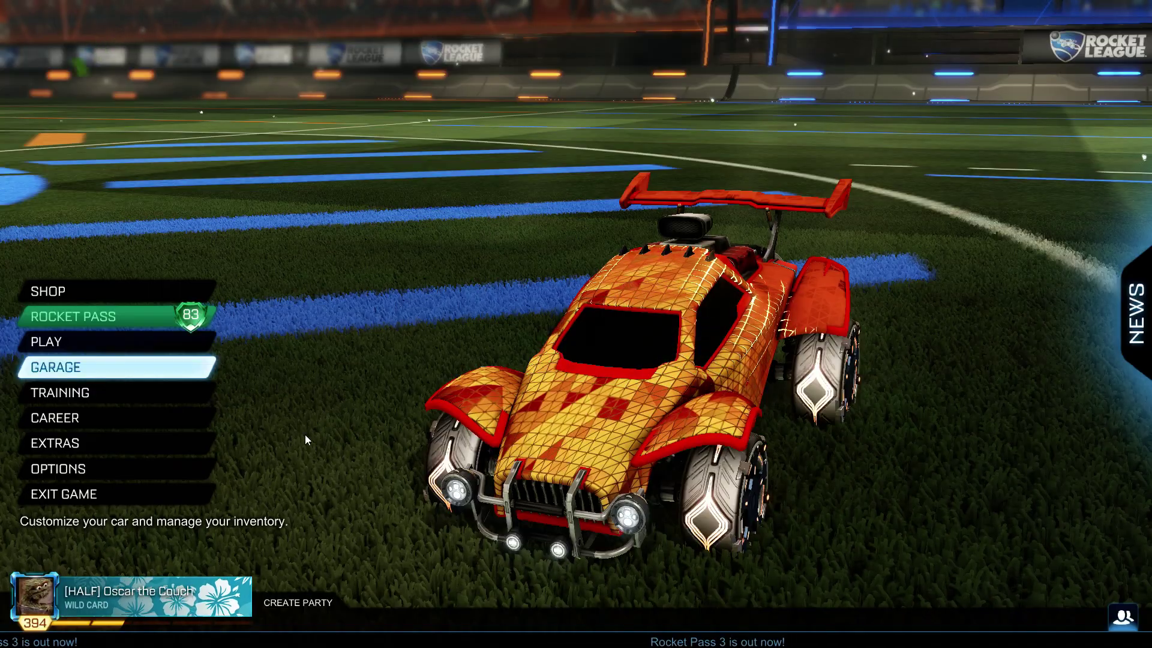